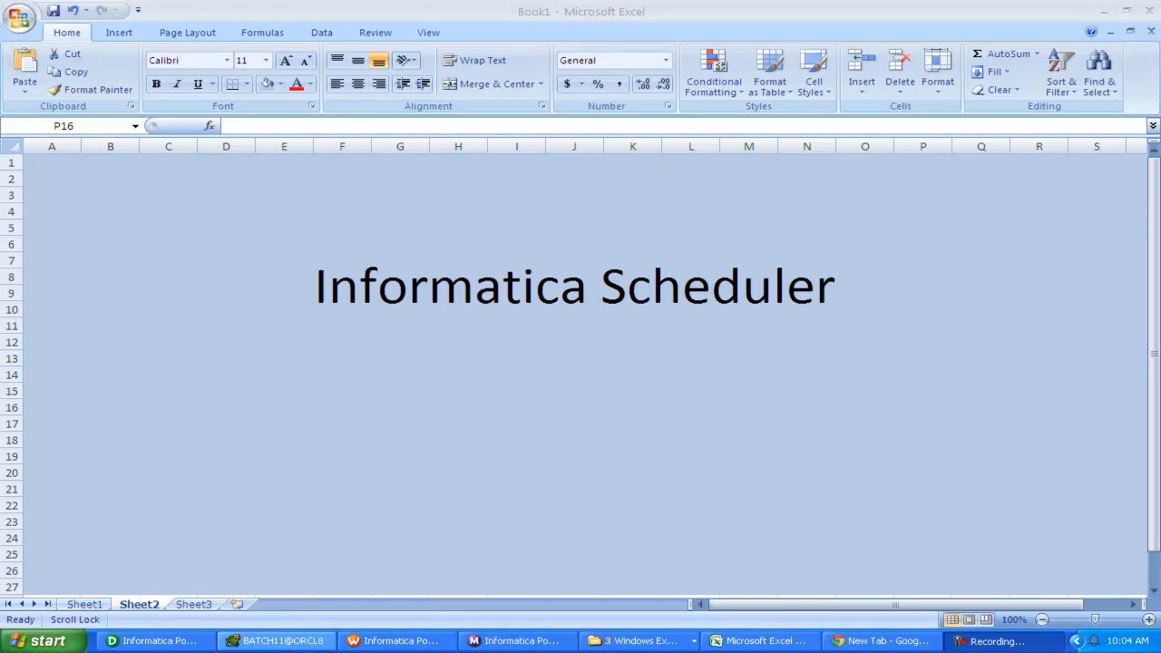
Connect to the INFO_REP_SRVC repository in Workflow Manager with the repository password
left_click(370, 642)
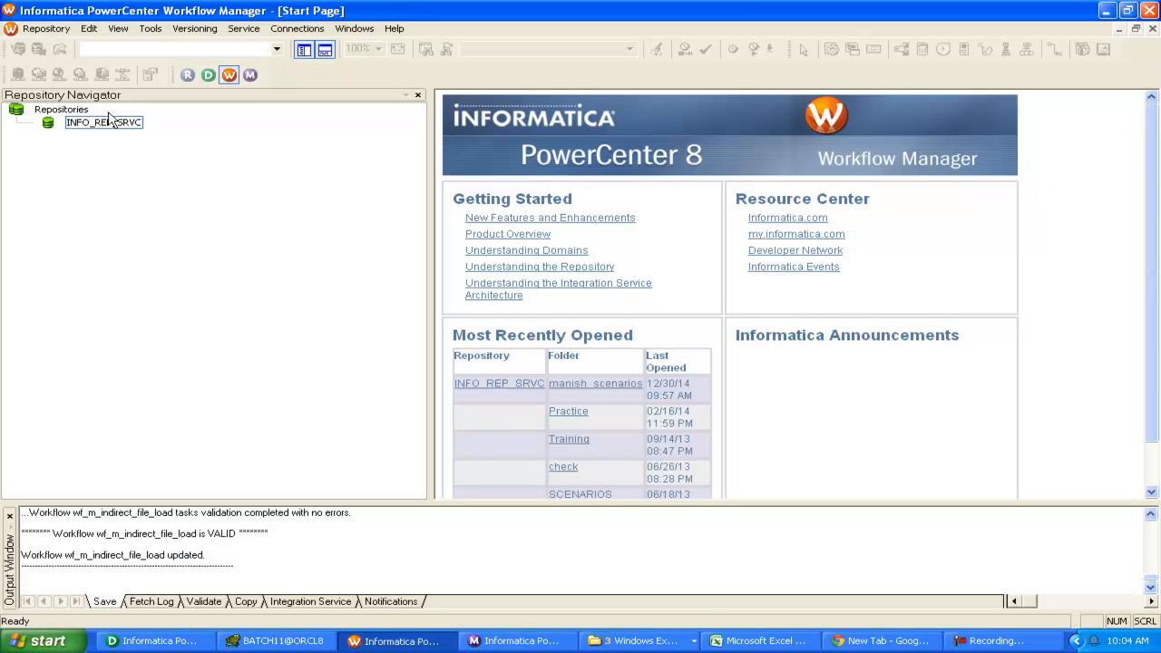
right_click(85, 125)
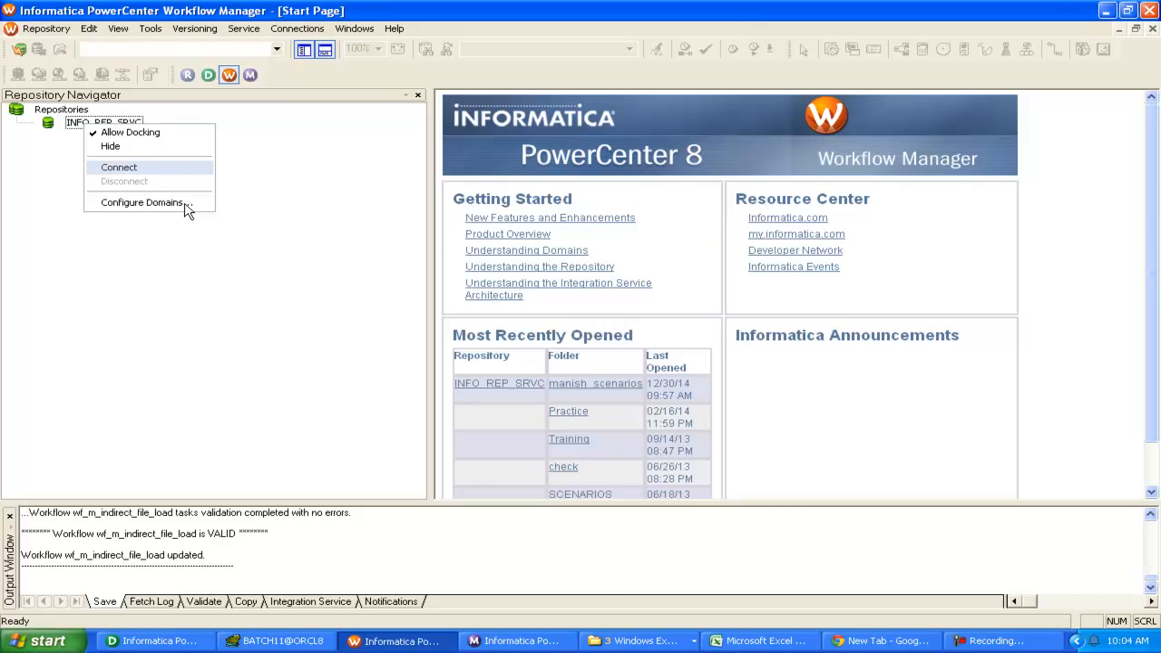
left_click(119, 167)
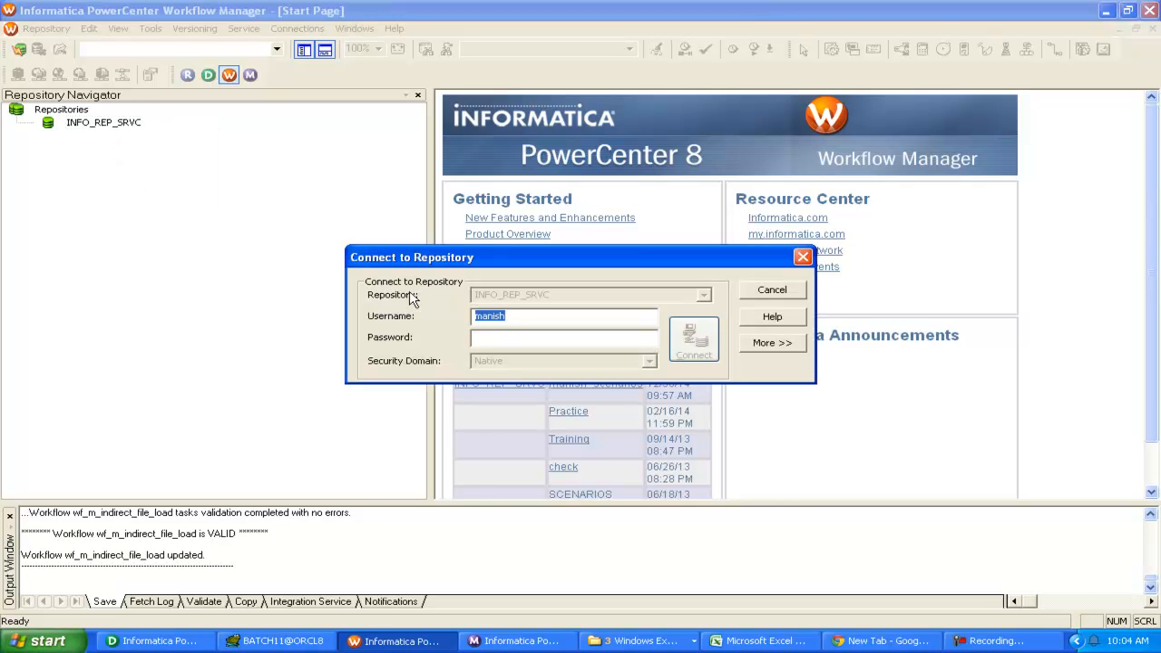
left_click(515, 340)
type("manish")
left_click(698, 349)
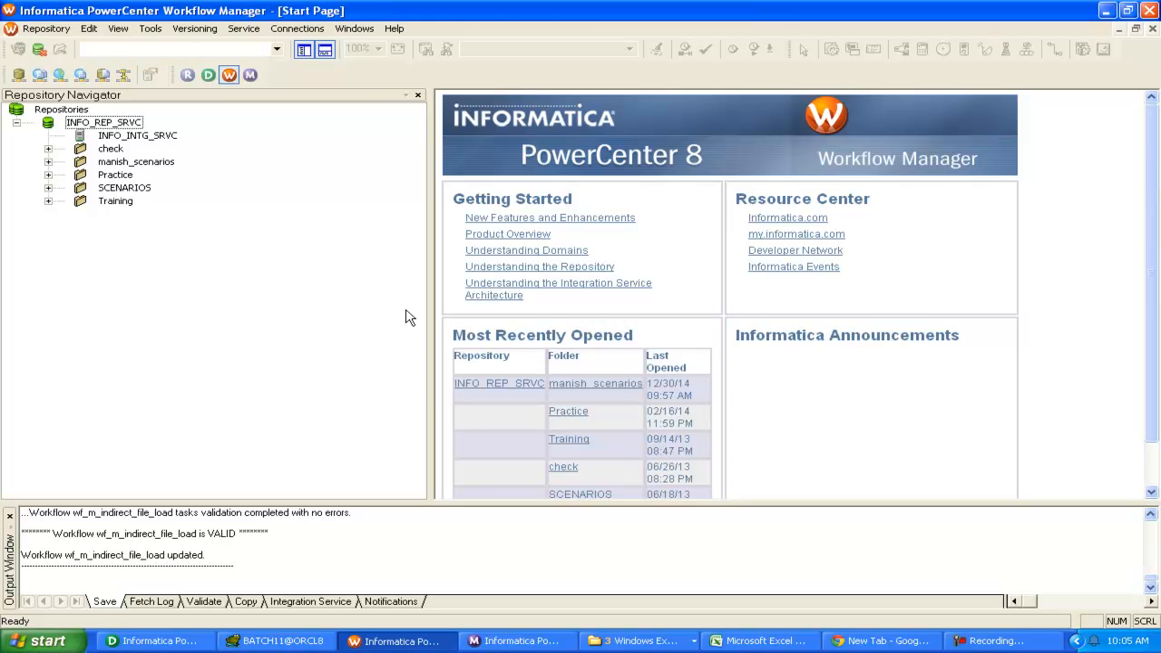
Open manish_scenarios, select the s_m_indirect_file_load session, then bring Toad's EMP_INDIRECT table into focus
left_click(572, 383)
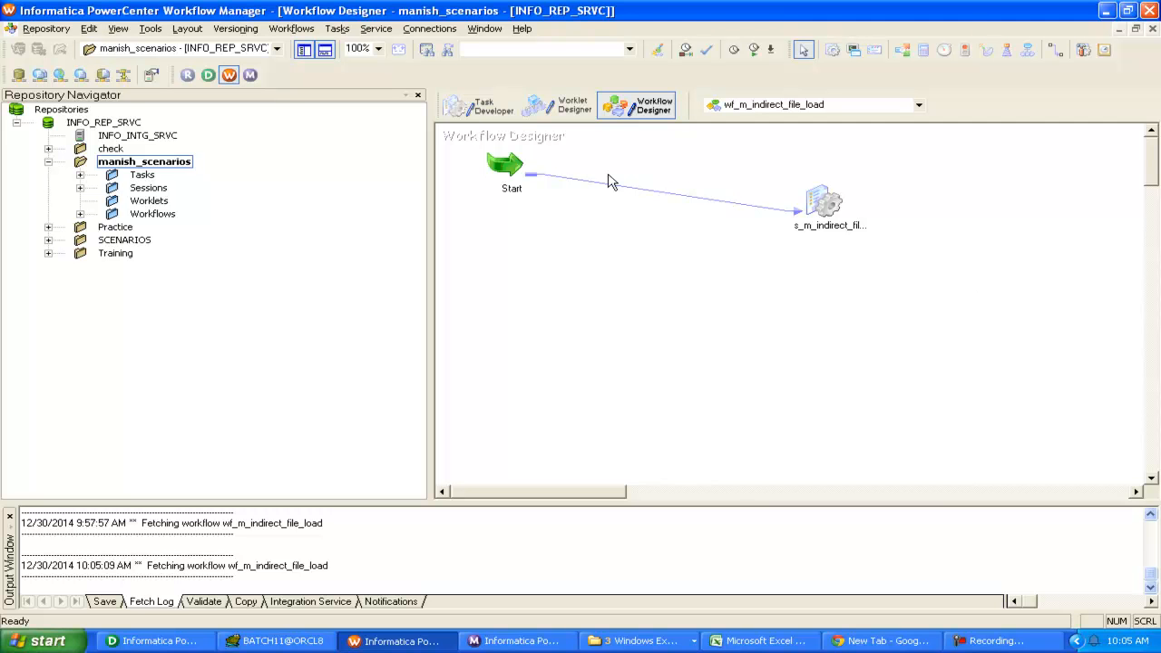
left_click(828, 204)
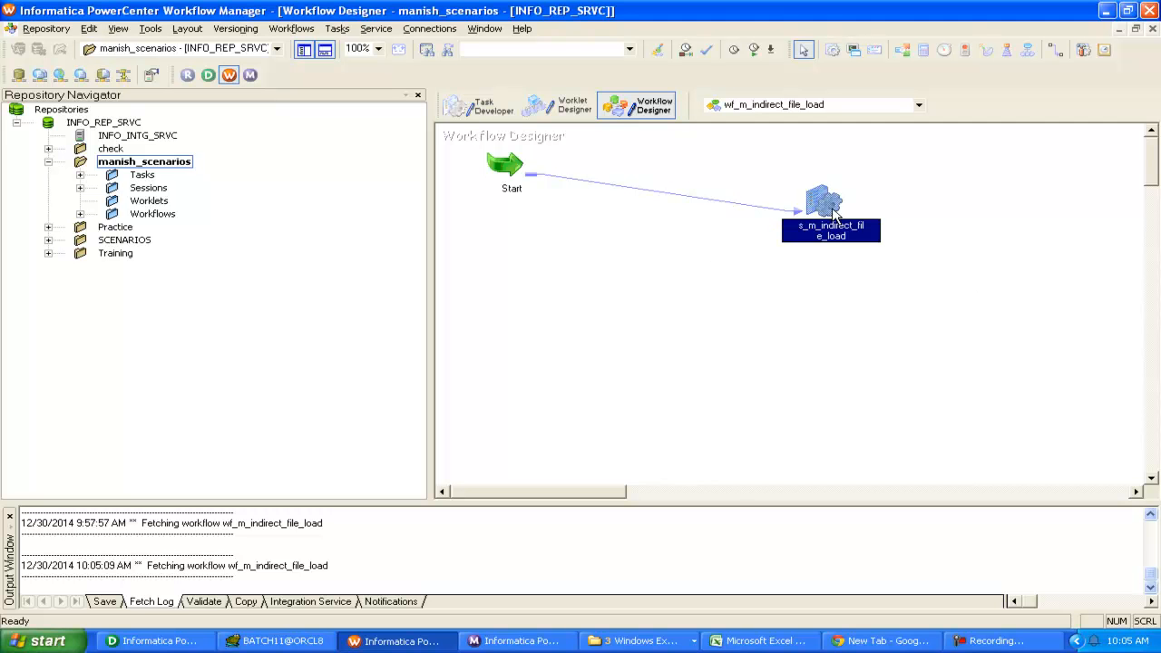
left_click(261, 641)
left_click(1062, 284)
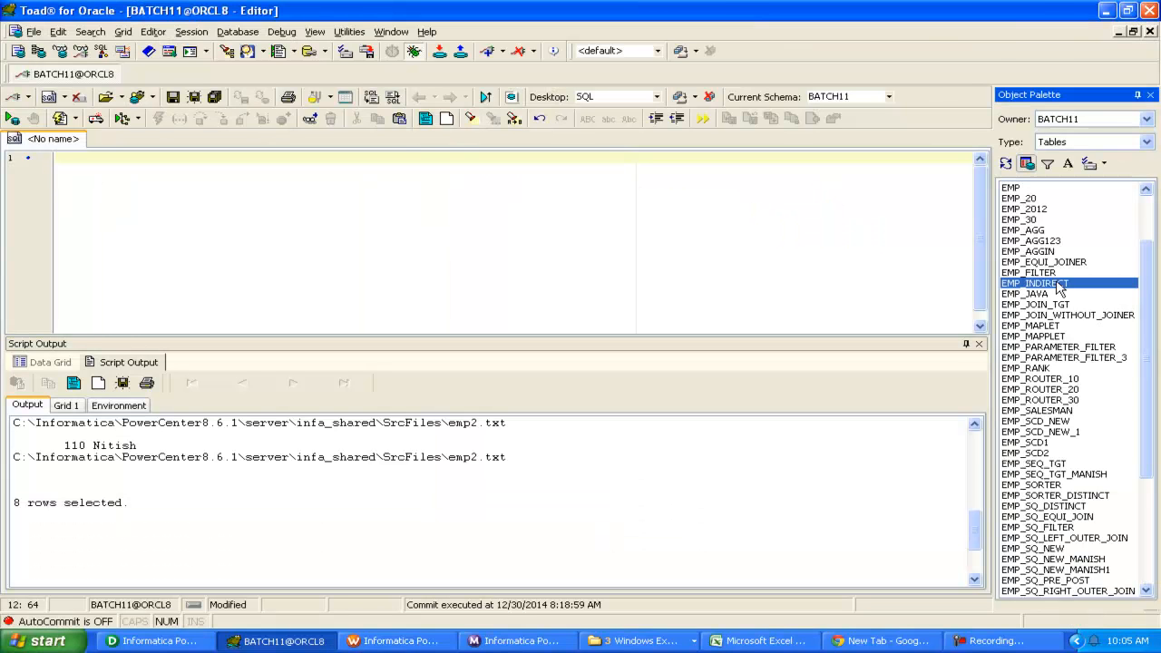
Describe EMP_INDIRECT in Toad and confirm its Data grid holds 0 rows, then close it
right_click(1062, 289)
left_click(977, 304)
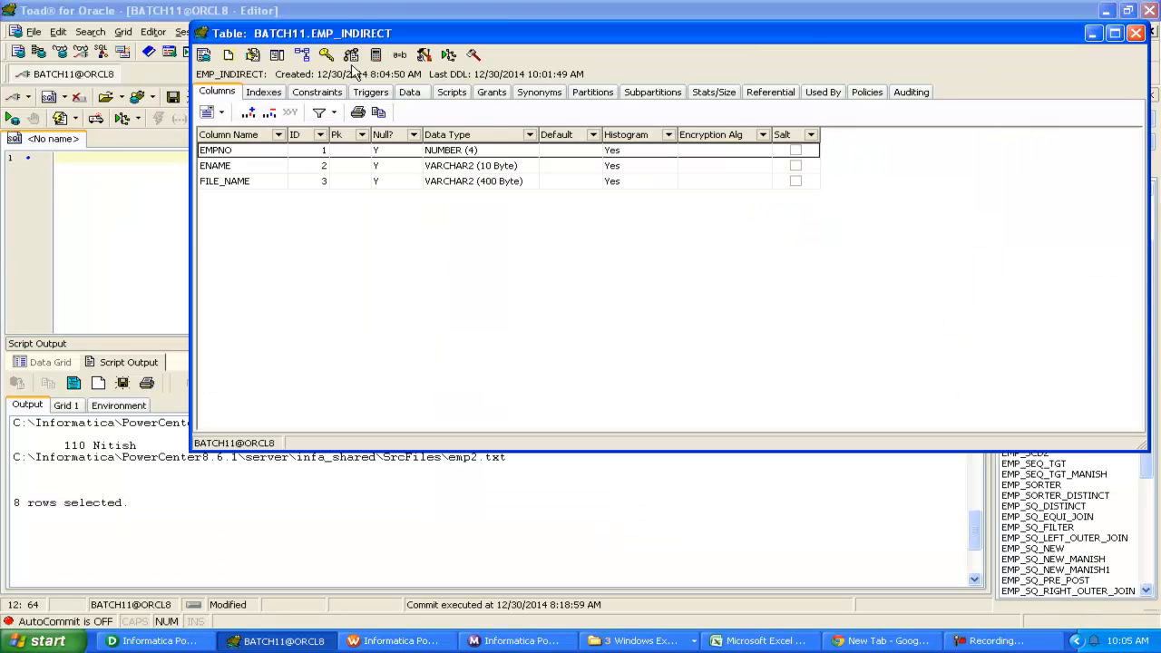
left_click(409, 92)
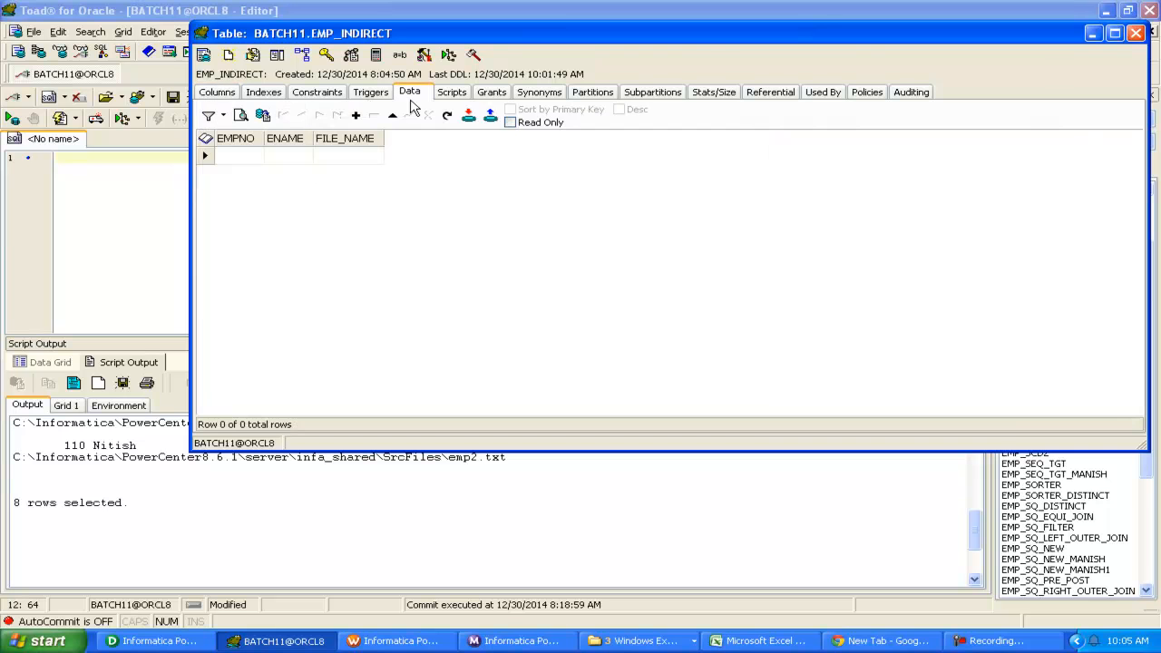
left_click(1136, 33)
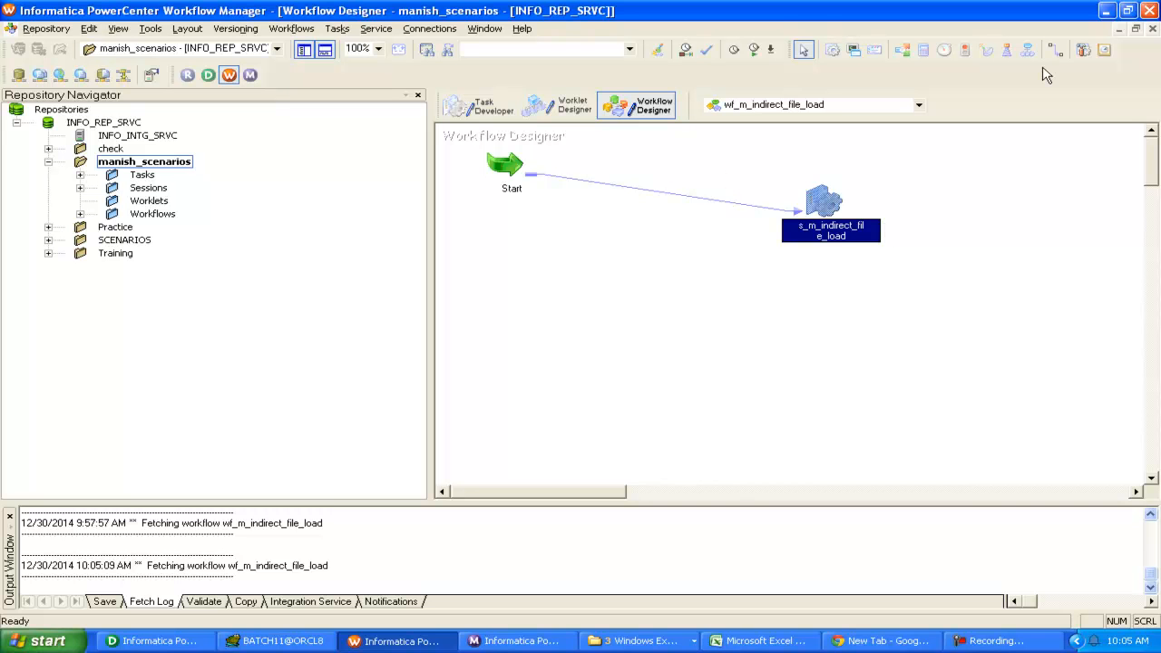
Edit wf_m_indirect_file_load's properties and show its Scheduler settings (non-reusable, run on demand)
left_click(292, 28)
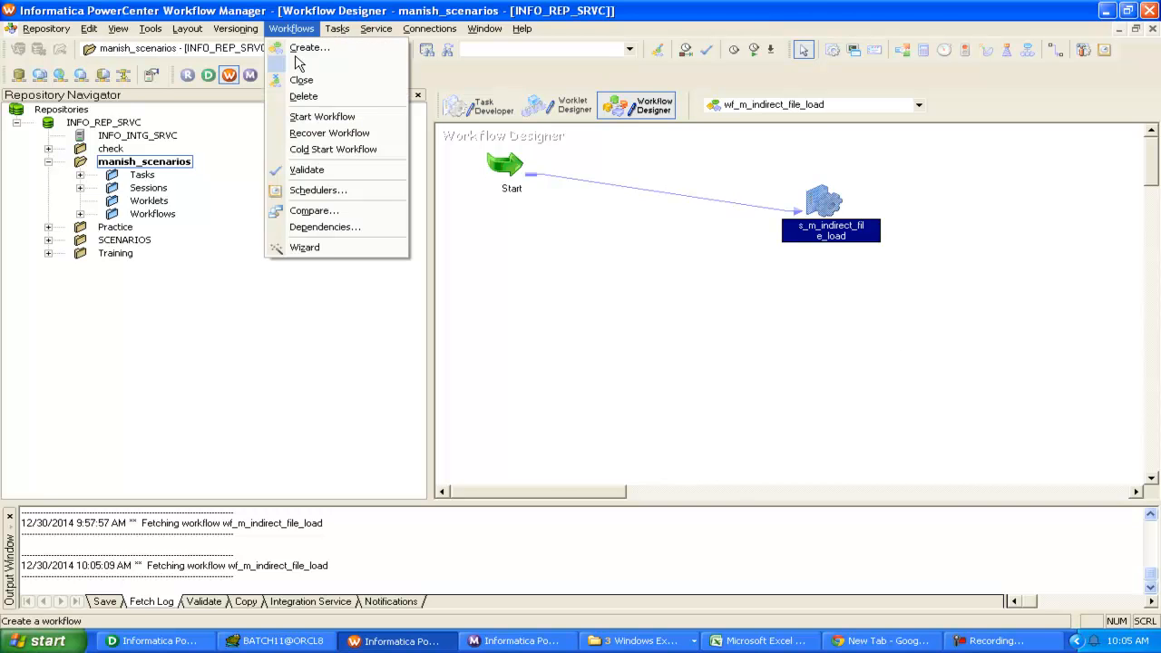
left_click(299, 66)
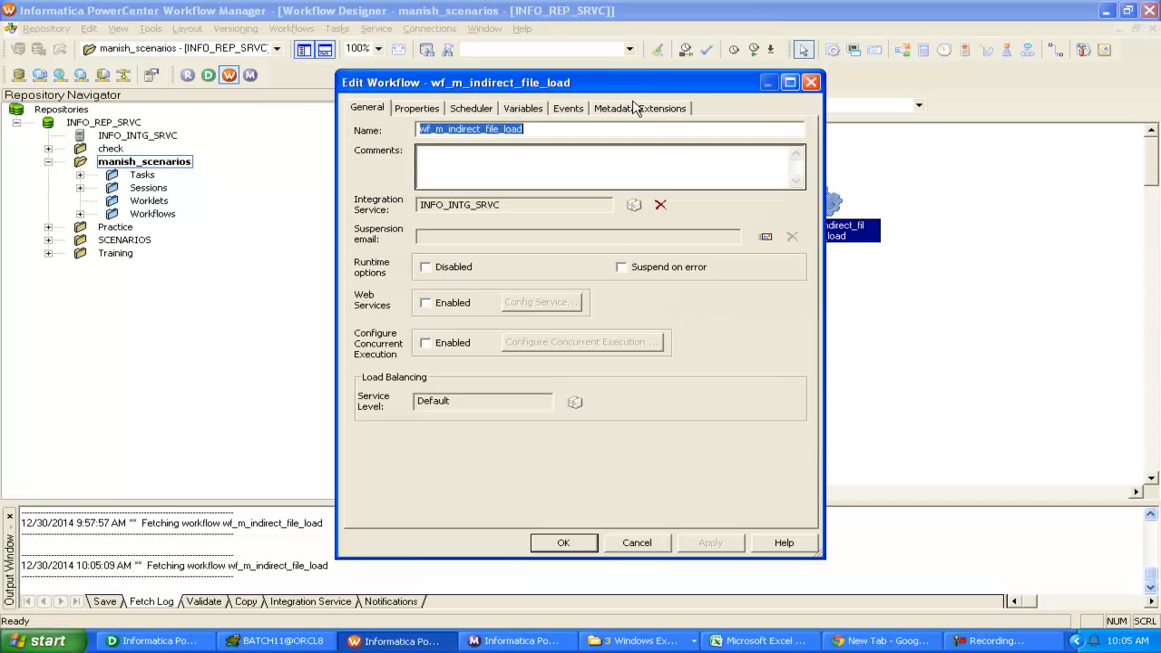
left_click(471, 110)
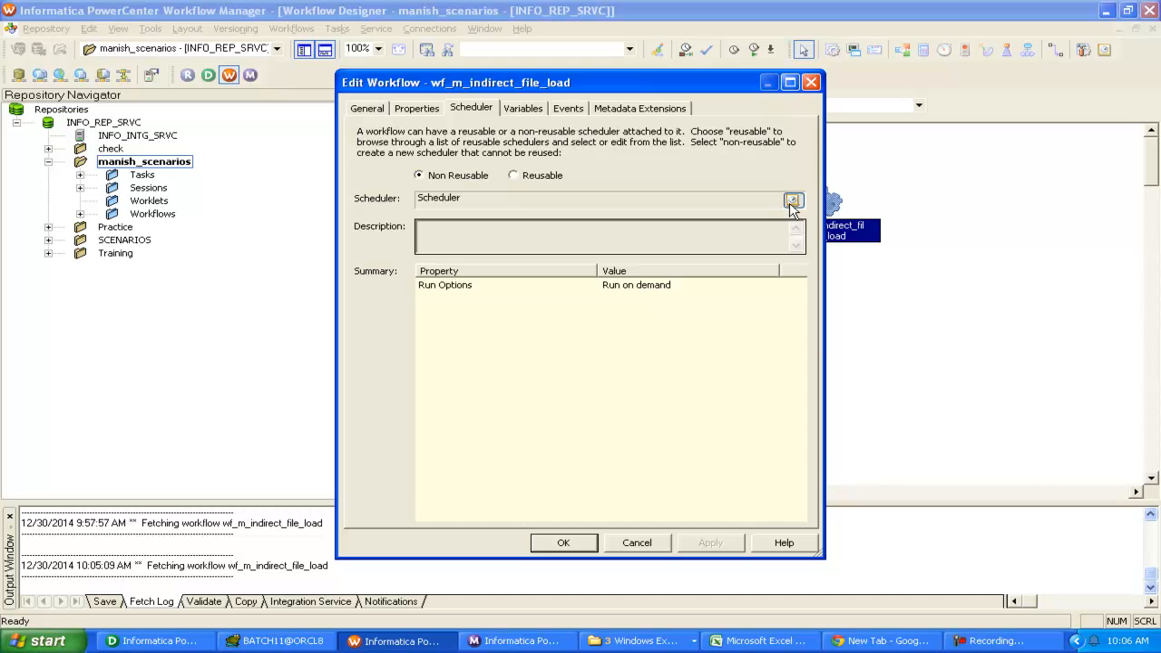
Set the scheduler to run on Integration Service initialization and choose a Customized Repeat pattern
left_click(792, 201)
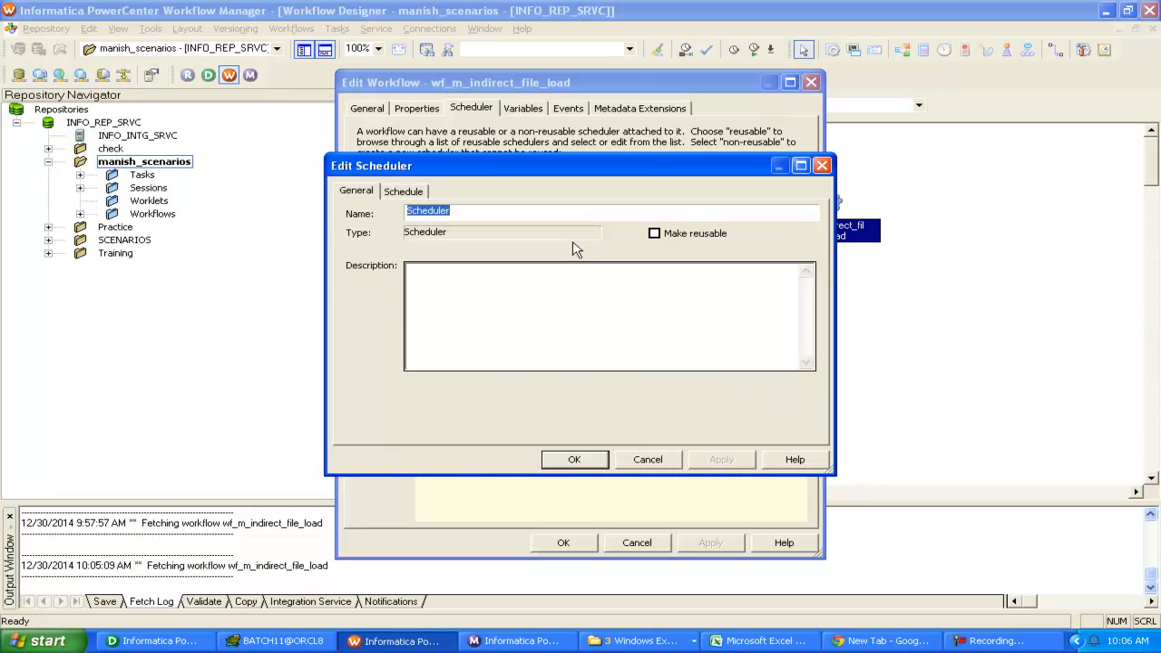
left_click(822, 167)
left_click(793, 199)
left_click(411, 193)
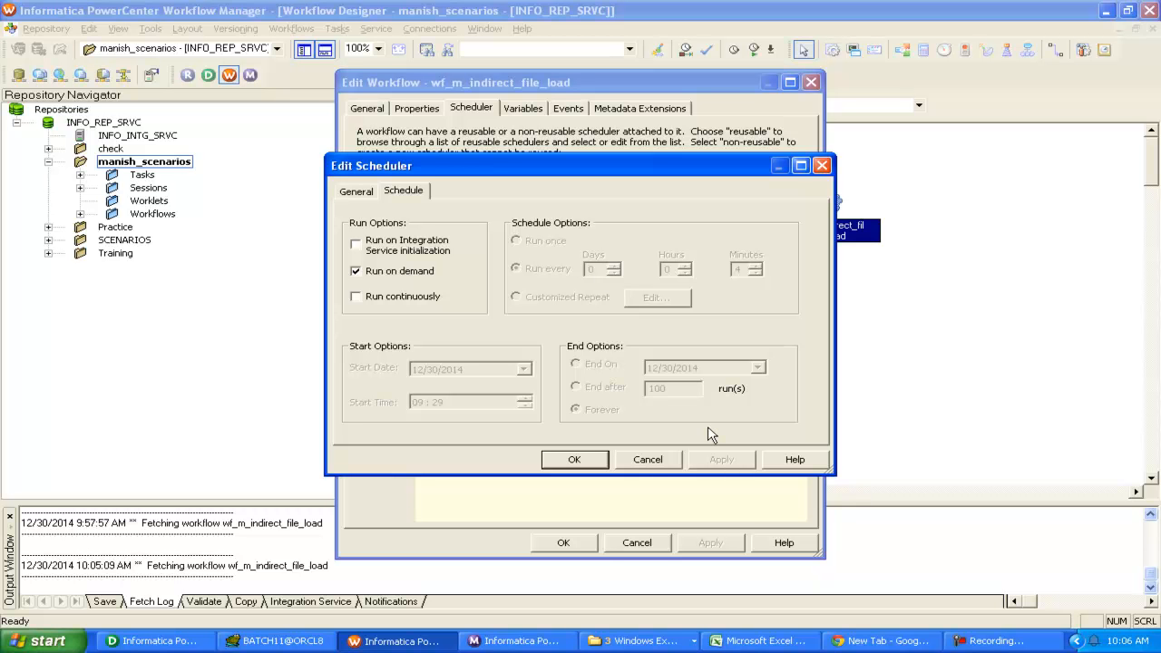
left_click(355, 244)
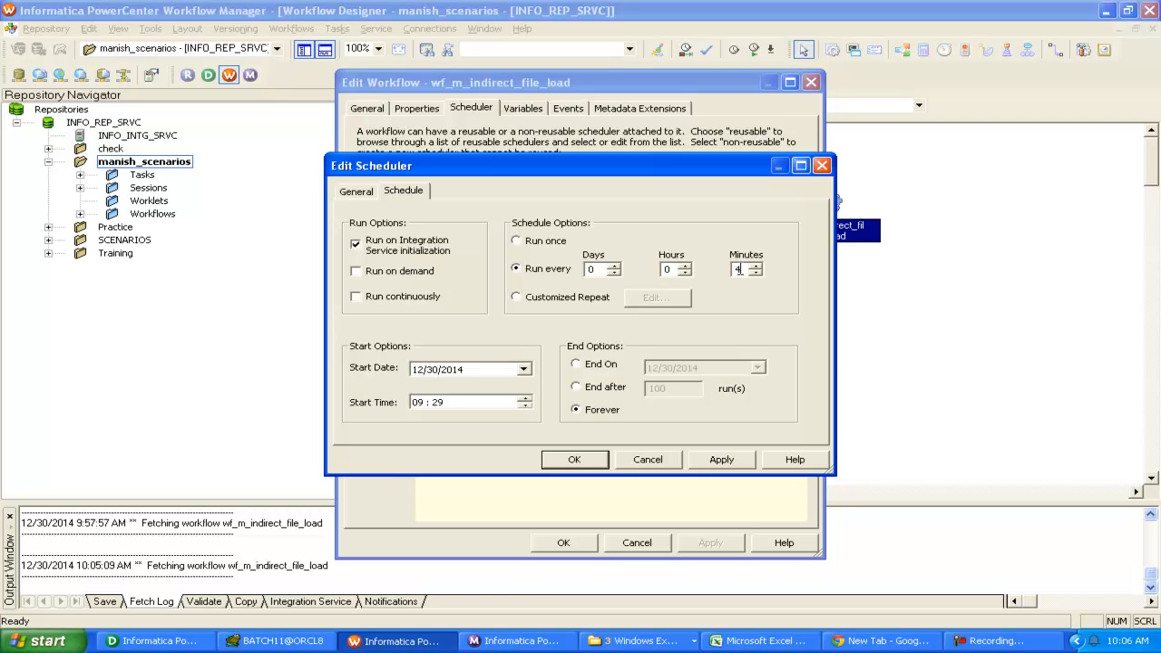
left_click(538, 299)
left_click(655, 299)
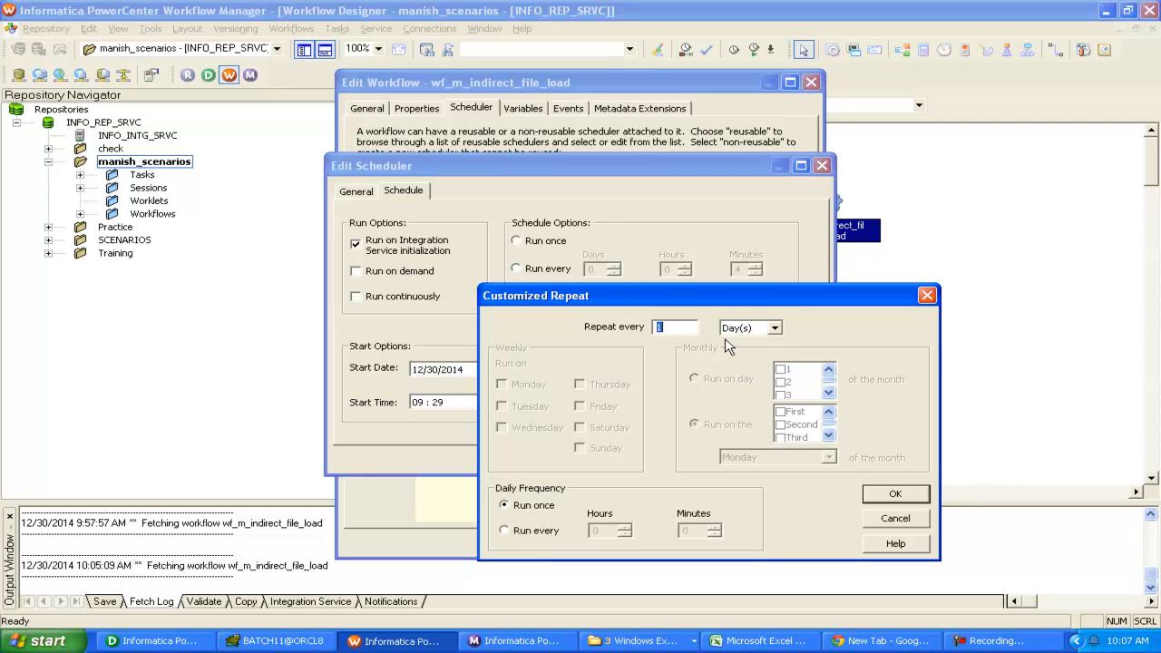
type("5")
key("BackSpace")
left_click(885, 518)
left_click(671, 452)
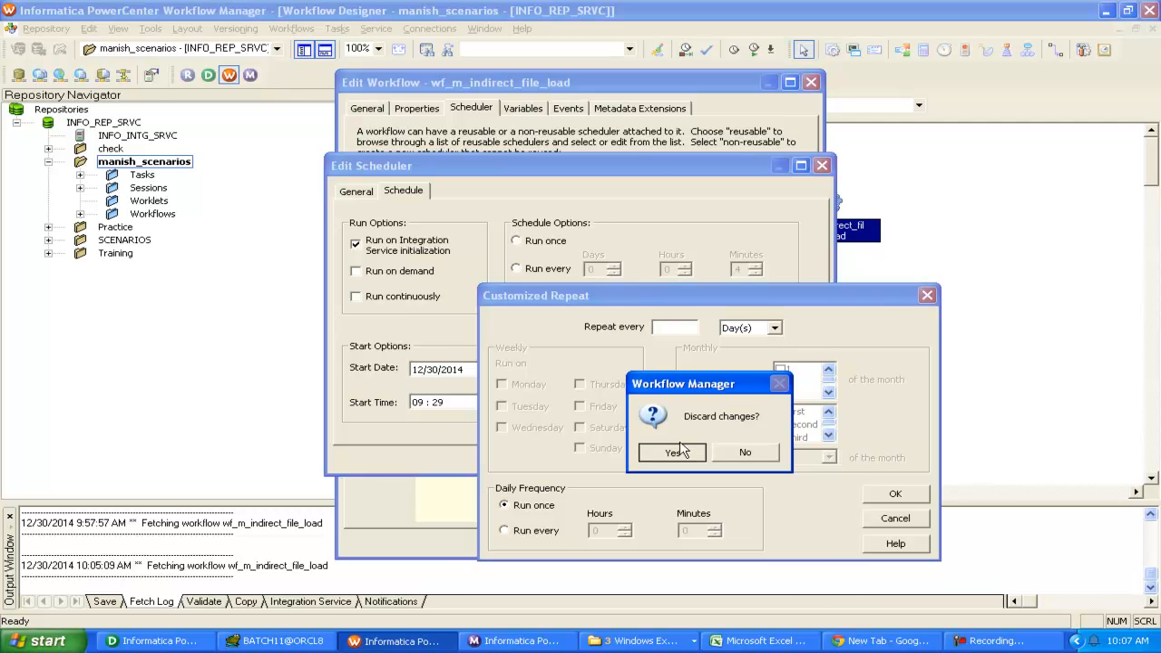
left_click(516, 270)
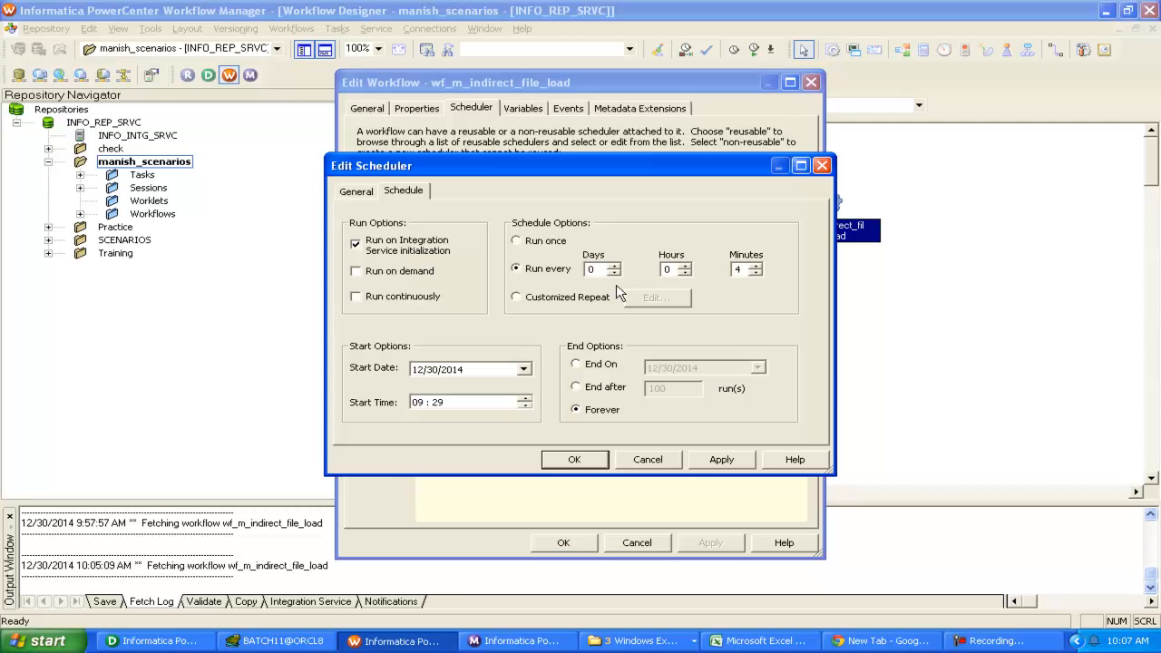
Lower the repeat interval to every 2 minutes and set End On to 12/30/2014
left_click(757, 274)
left_click(757, 274)
left_click(599, 365)
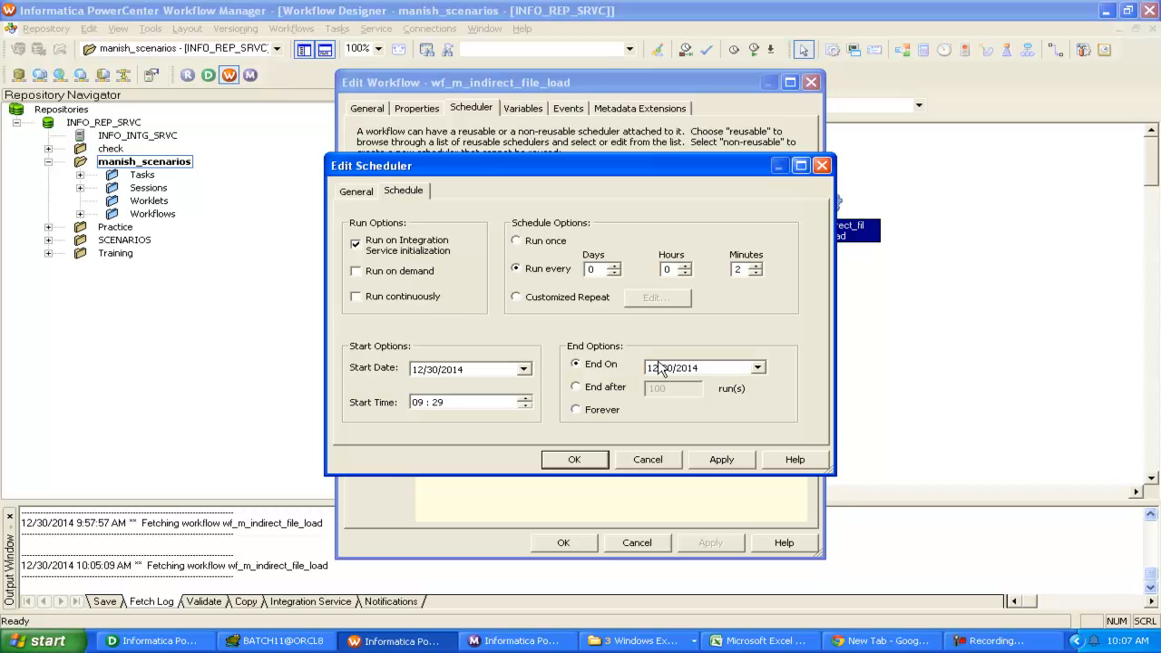
left_click(757, 367)
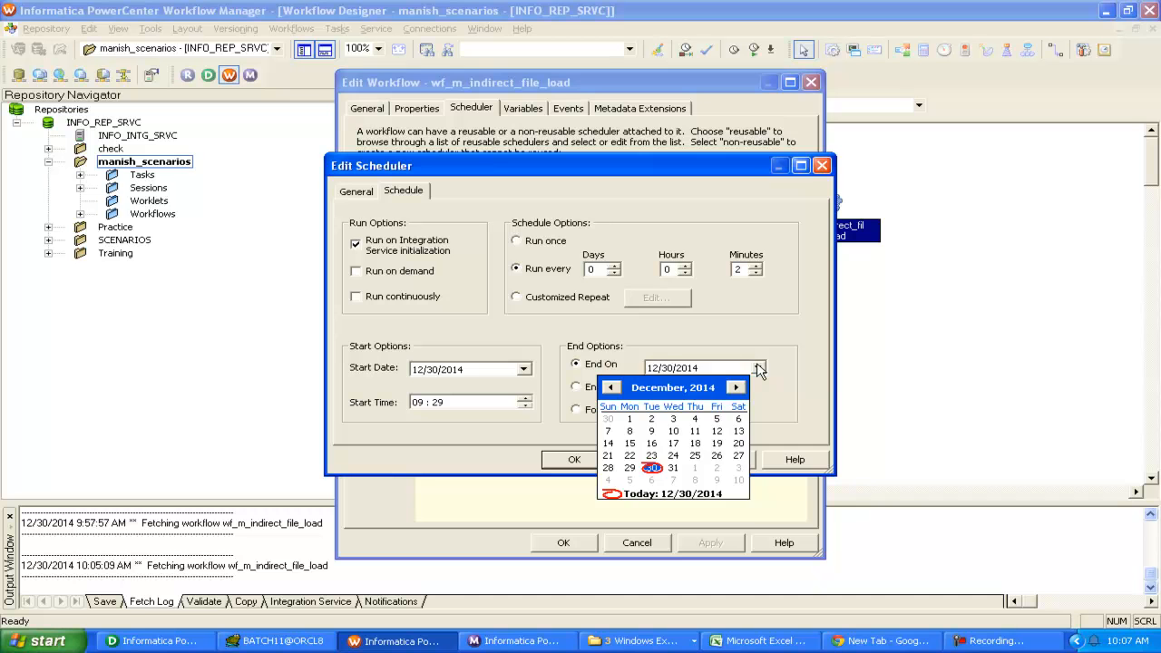
left_click(758, 367)
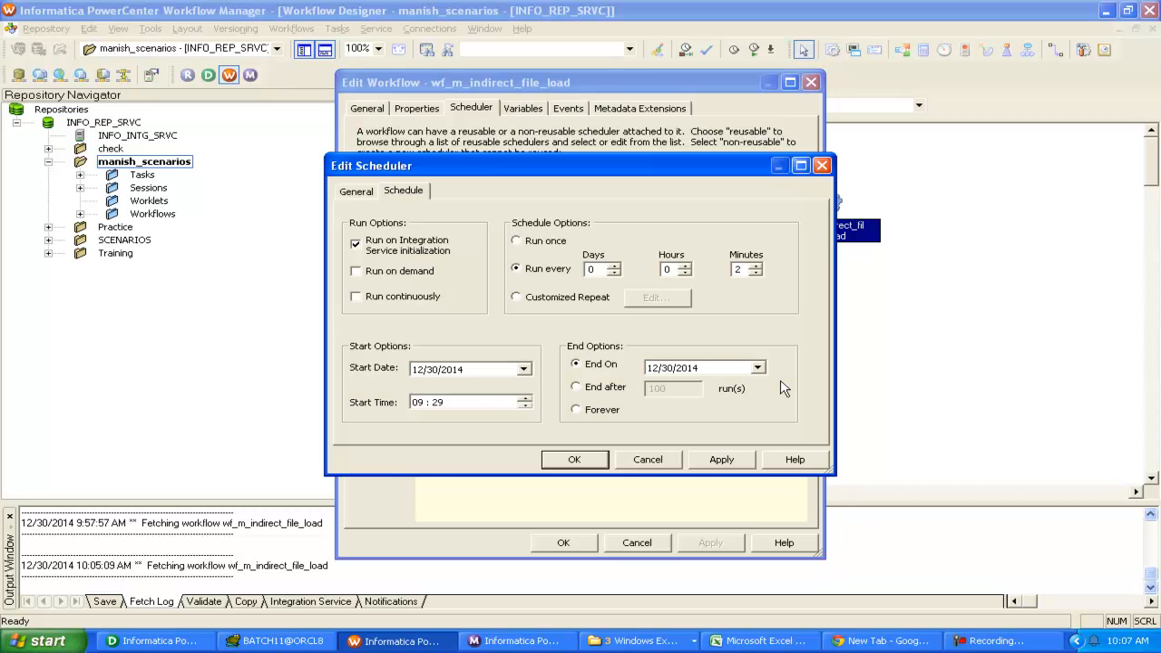
Set the end option to Forever and keep the start time at 09:29 after nudging the hour spinner
left_click(594, 388)
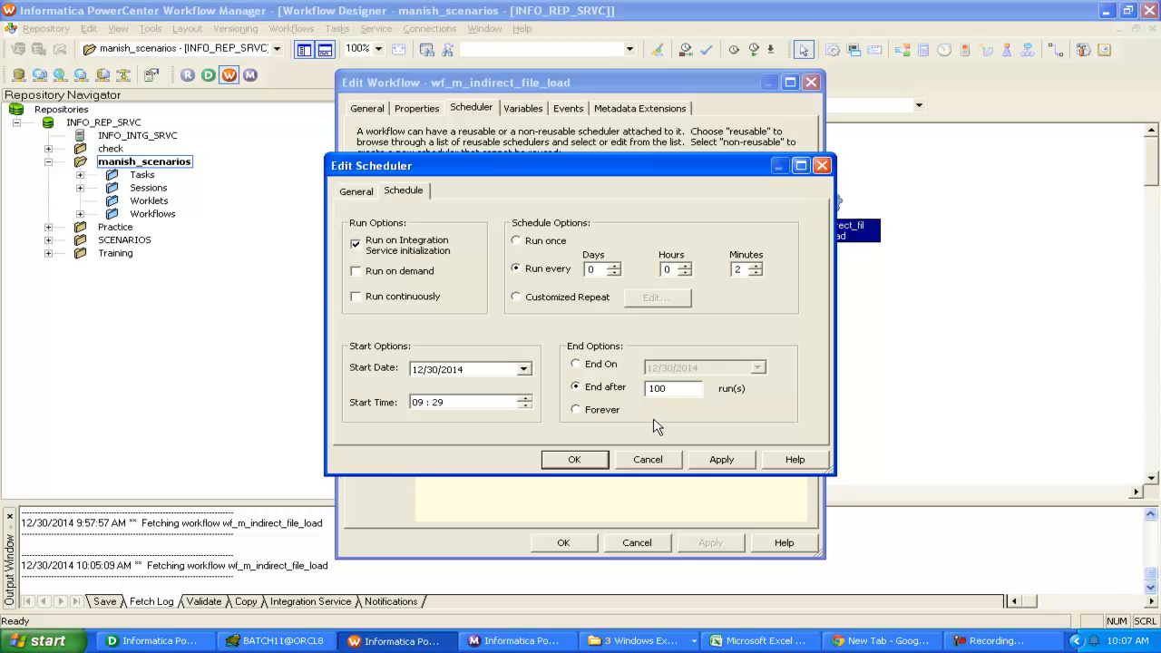
left_click(602, 410)
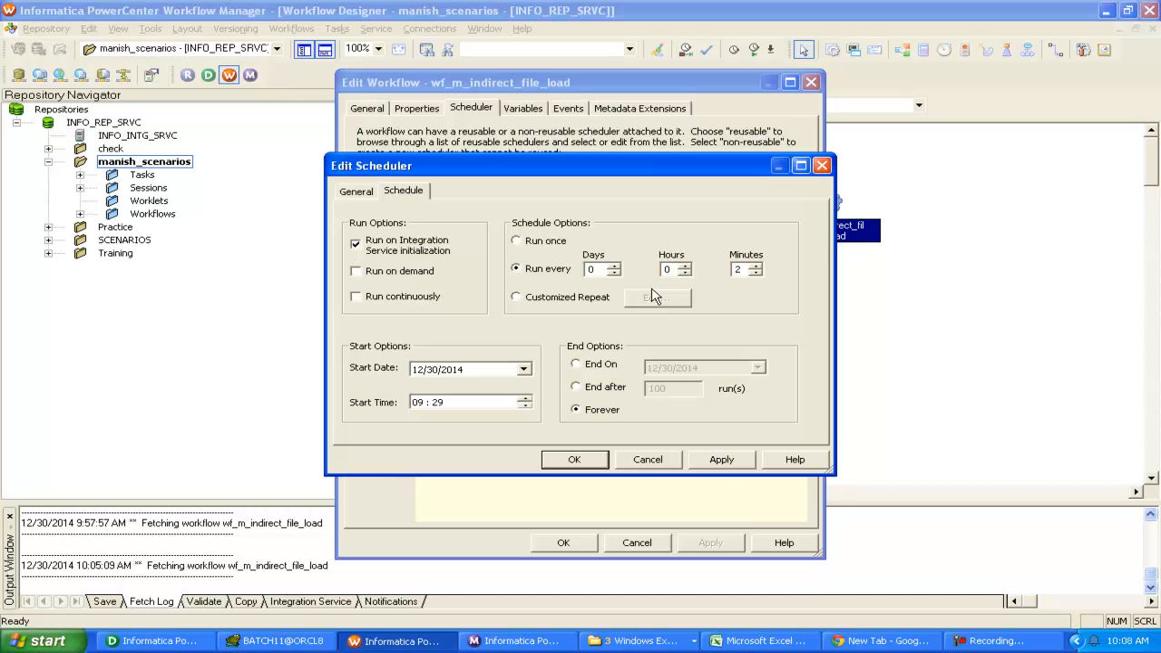
left_click(526, 406)
left_click(526, 399)
left_click(526, 400)
left_click(527, 406)
Confirm the Edit Scheduler settings and review the summary: every 2 minutes from 12/30/2014 09:29, forever
left_click(722, 460)
left_click(574, 459)
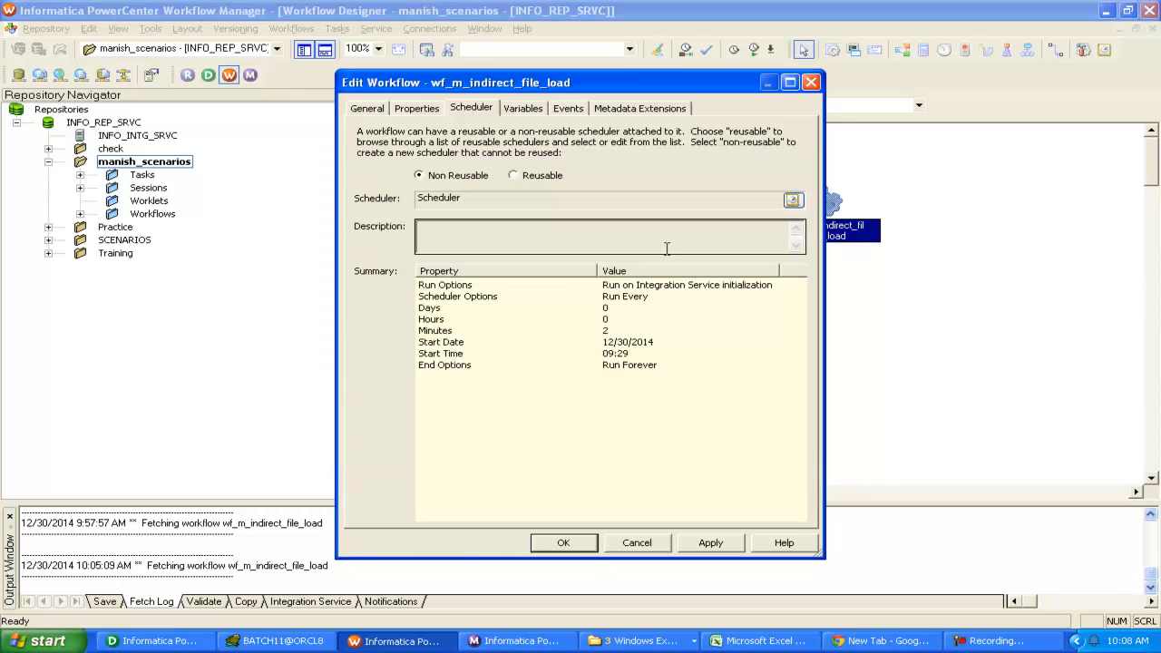
left_click(447, 286)
left_click(690, 331)
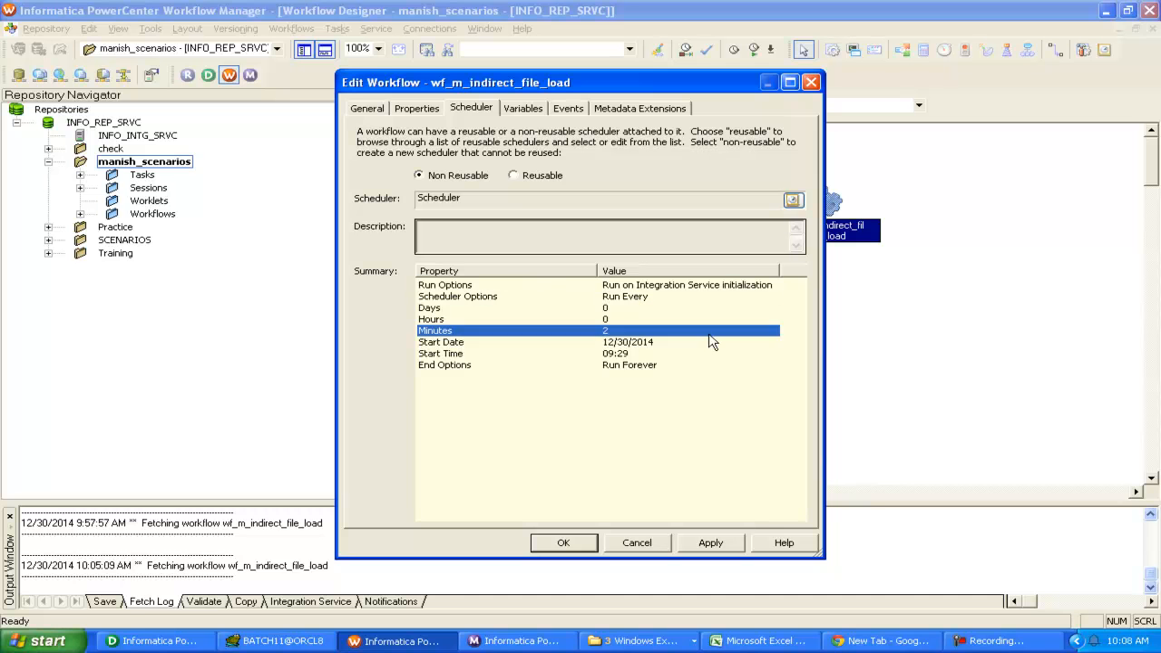
key("Up")
key("Up")
key("Up")
left_click(623, 344)
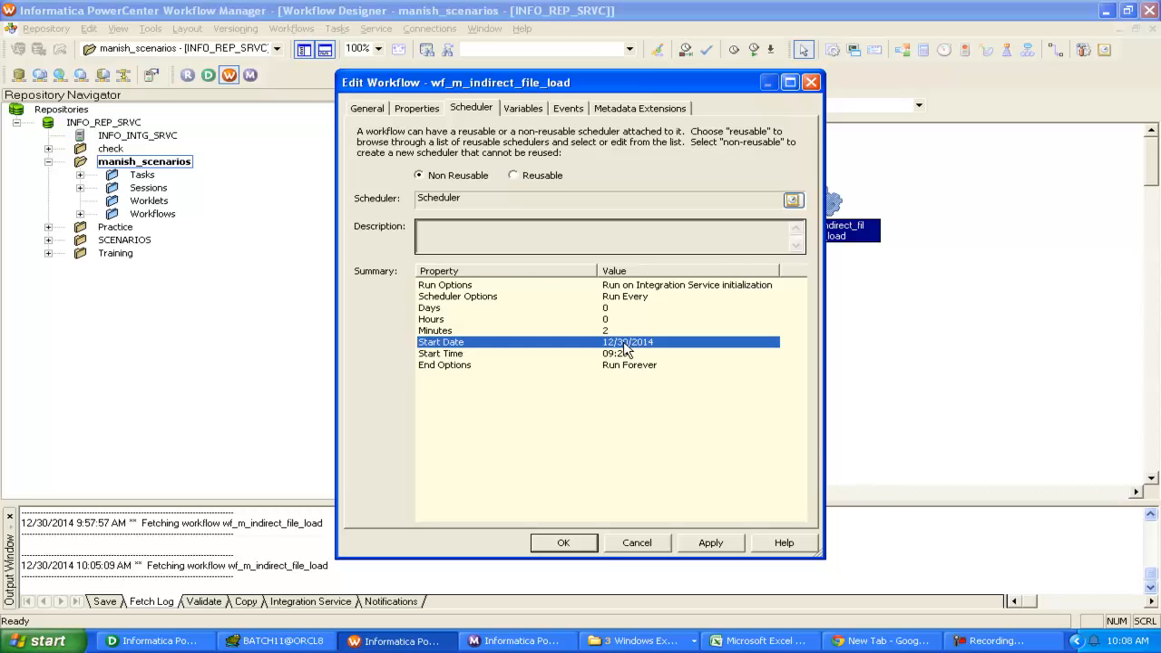
key("Up")
key("Down")
key("Down")
key("Down")
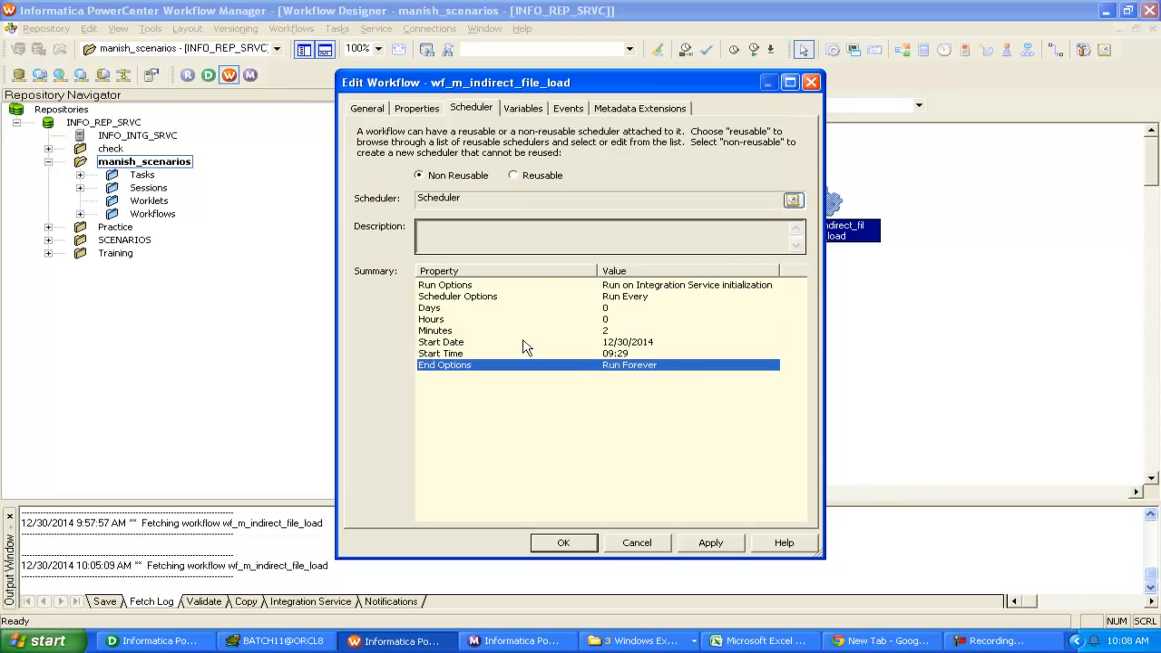
left_click(476, 343)
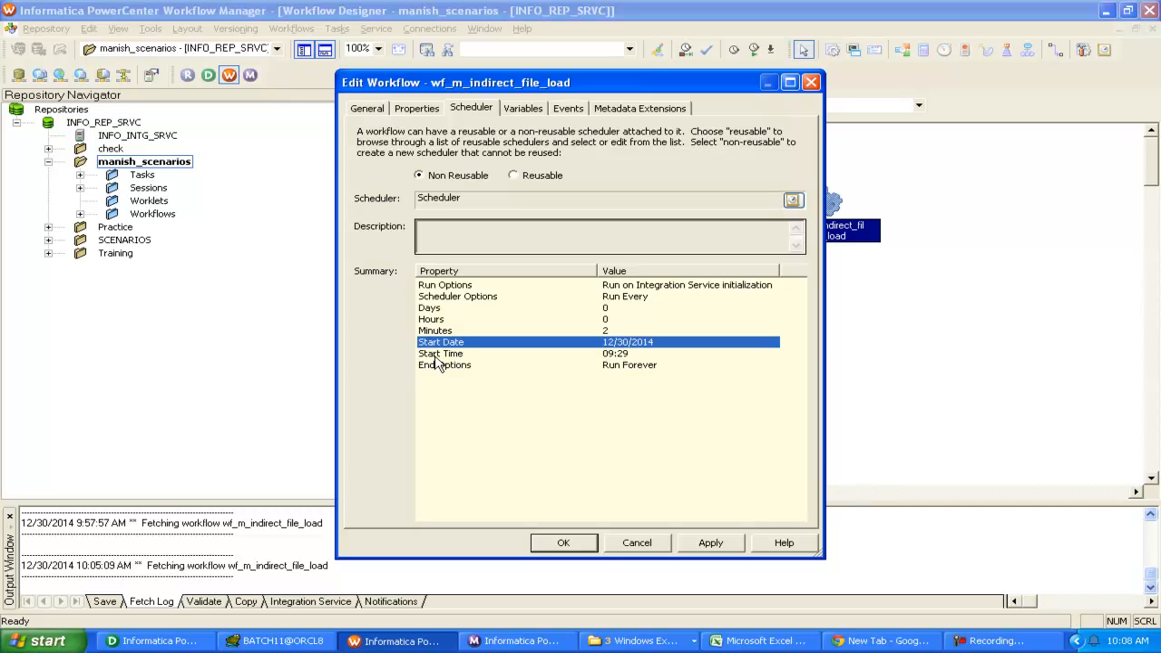
left_click(604, 385)
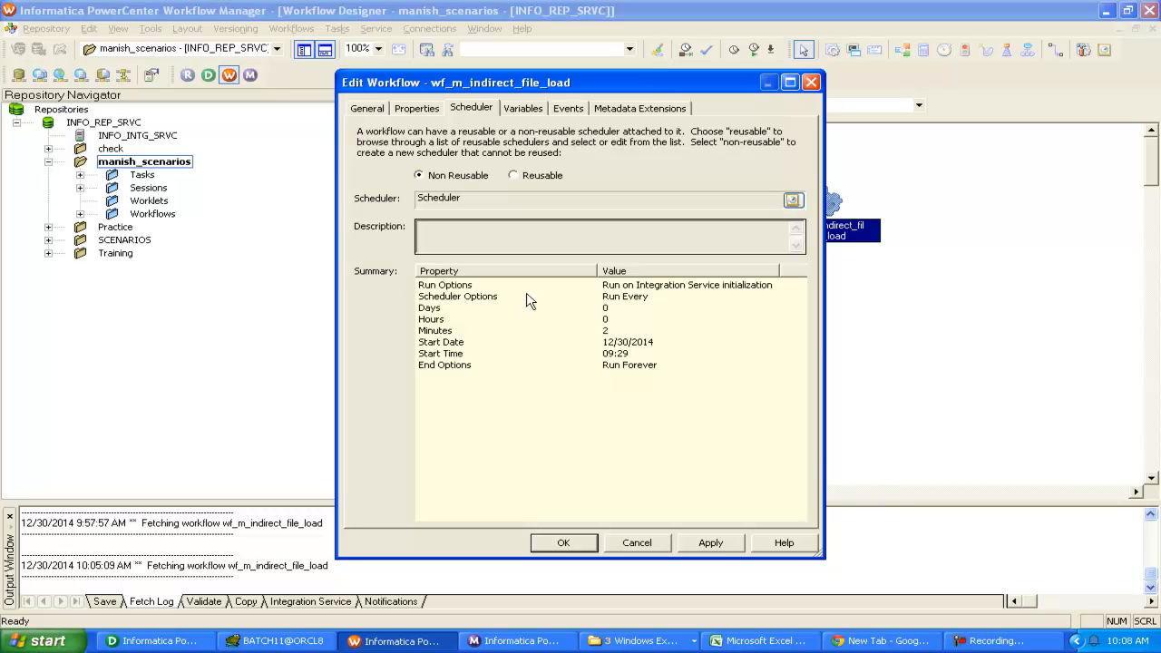
Apply the new schedule to the workflow and close Edit Workflow with OK
left_click(711, 543)
left_click(565, 543)
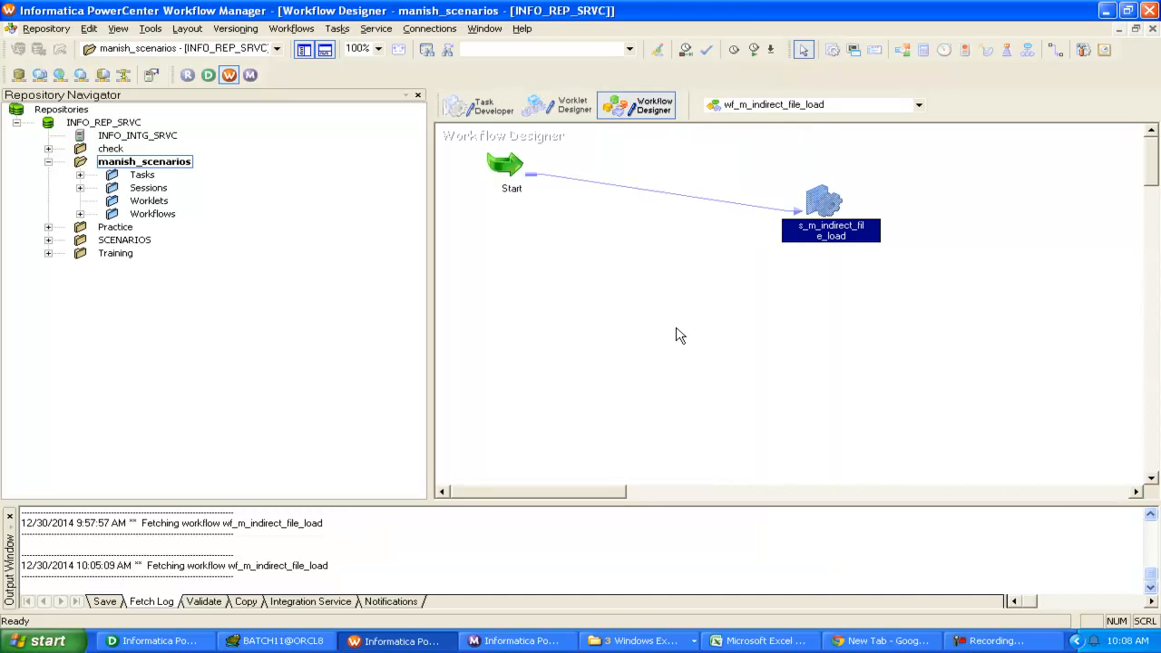
Attempt Schedule Workflow from the canvas and highlight the cannot-schedule on-demand error message
right_click(682, 277)
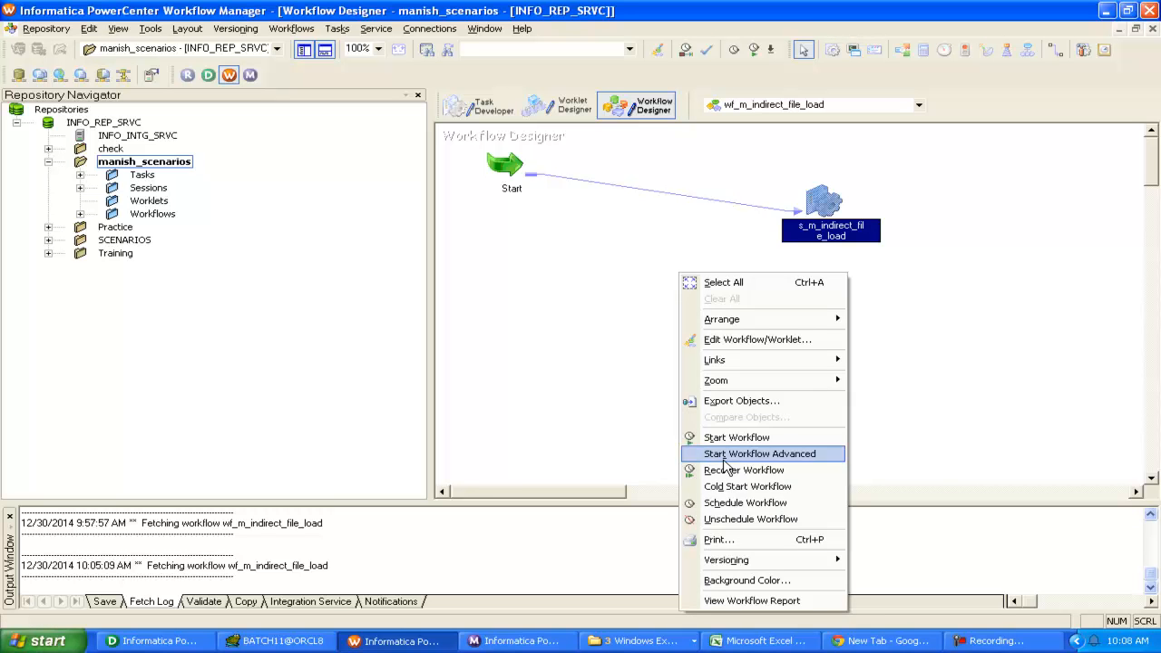
left_click(562, 363)
right_click(502, 241)
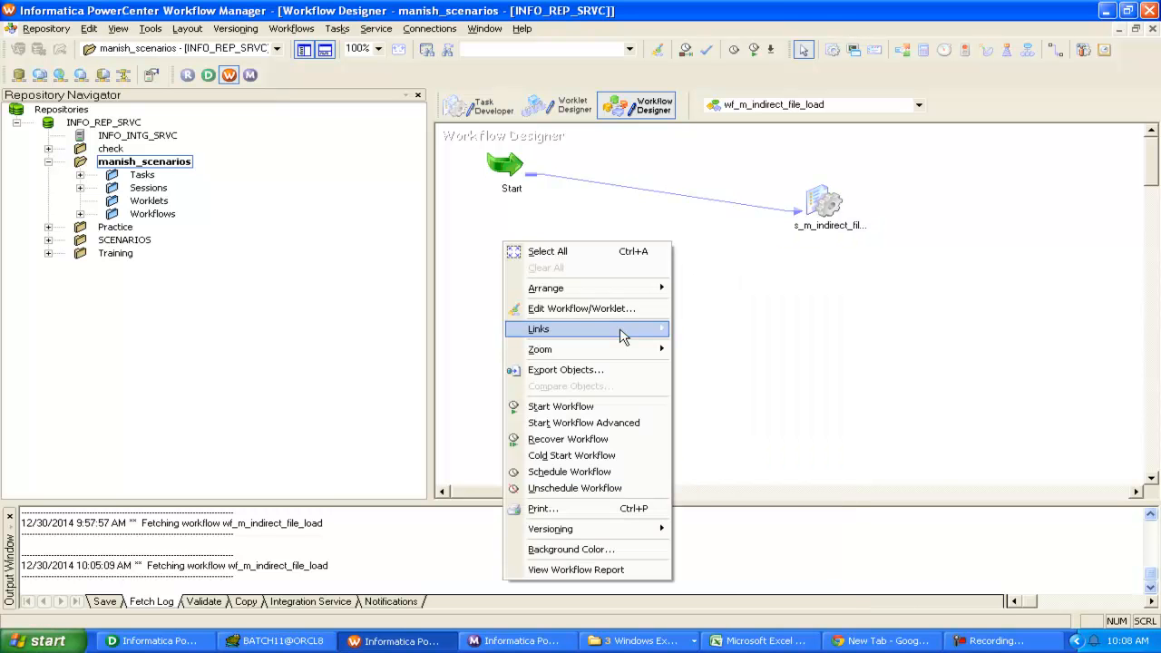
left_click(570, 472)
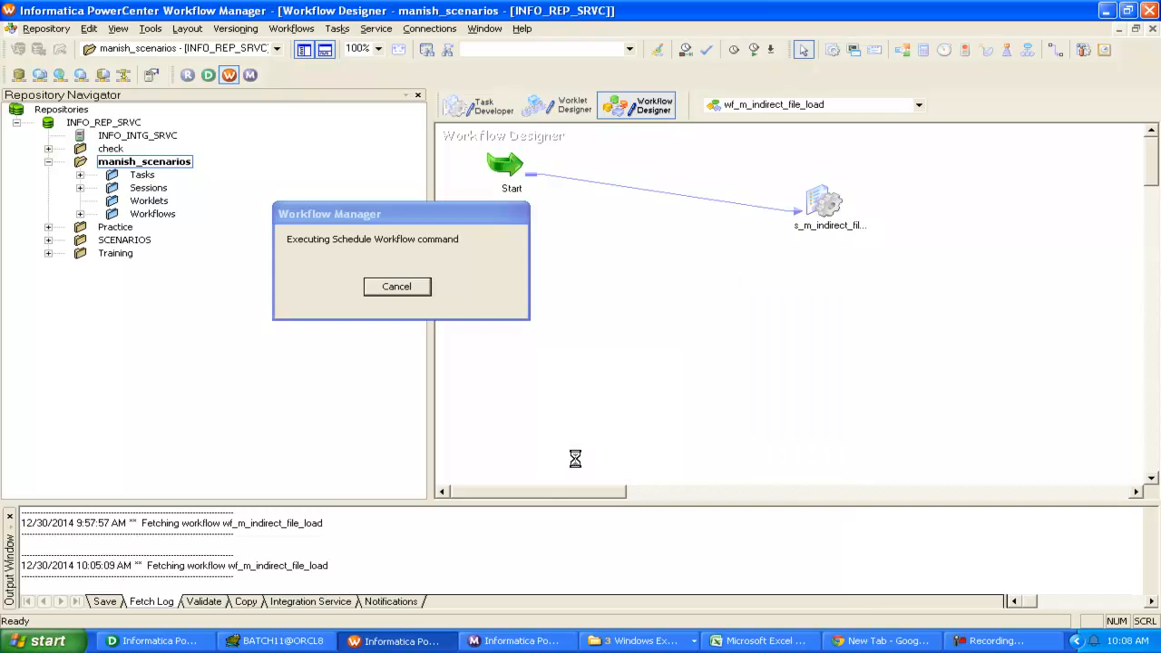
left_click_drag(208, 578, 564, 578)
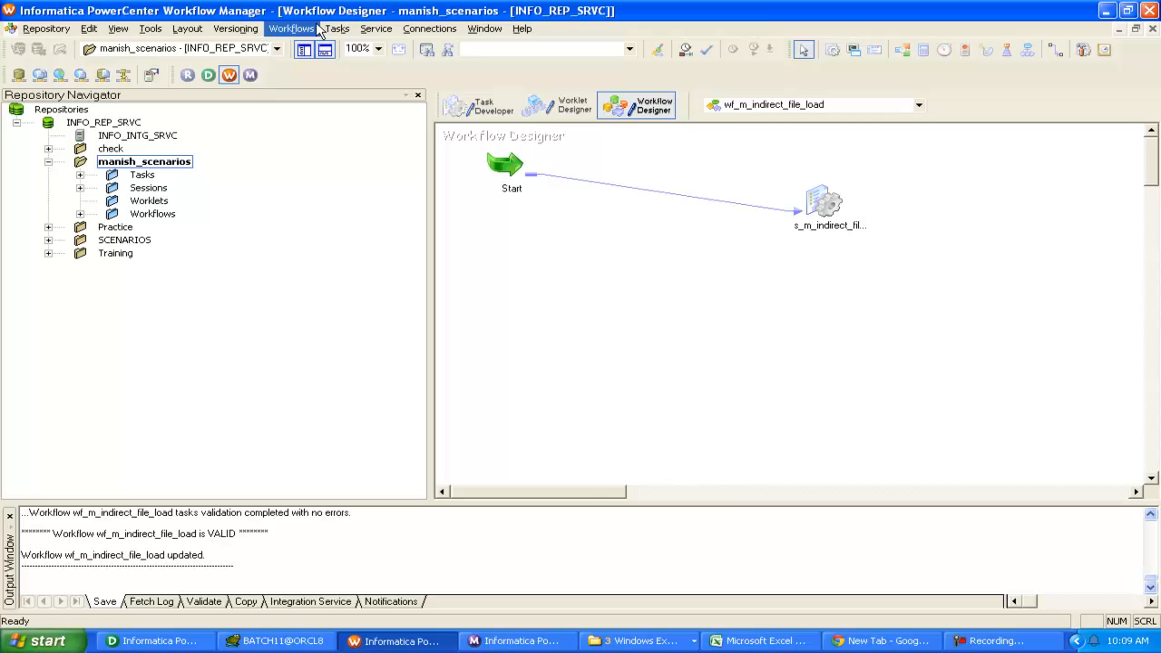
Schedule wf_m_indirect_file_load again so it is set for 10:11, then bring up Workflow Monitor
right_click(573, 240)
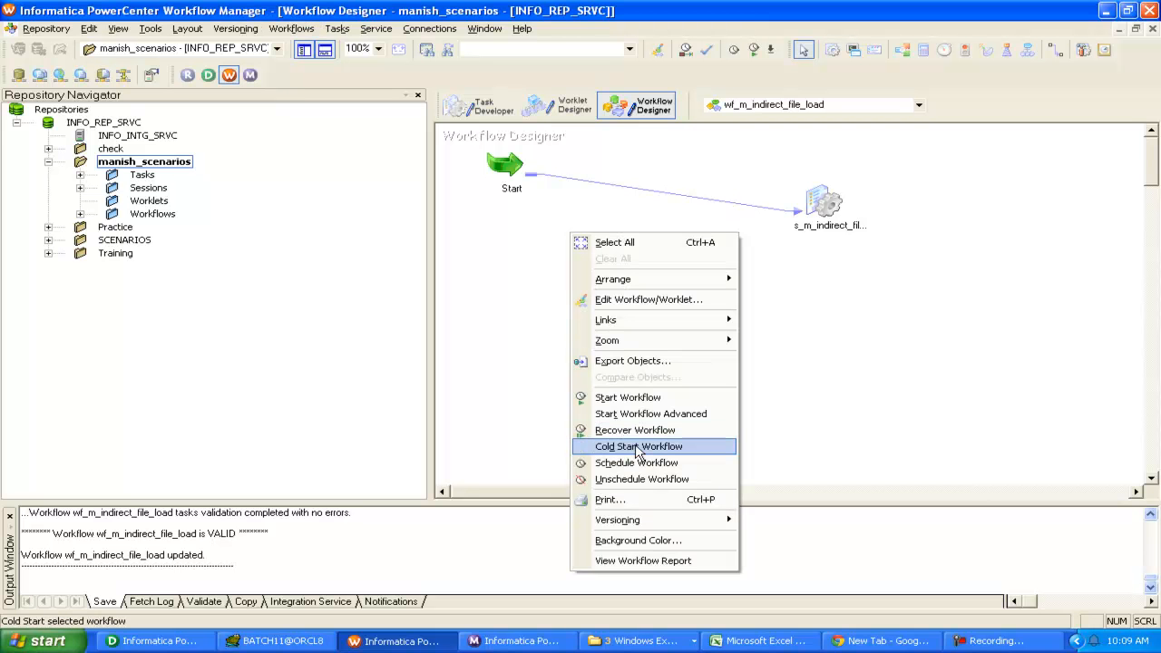
left_click(632, 463)
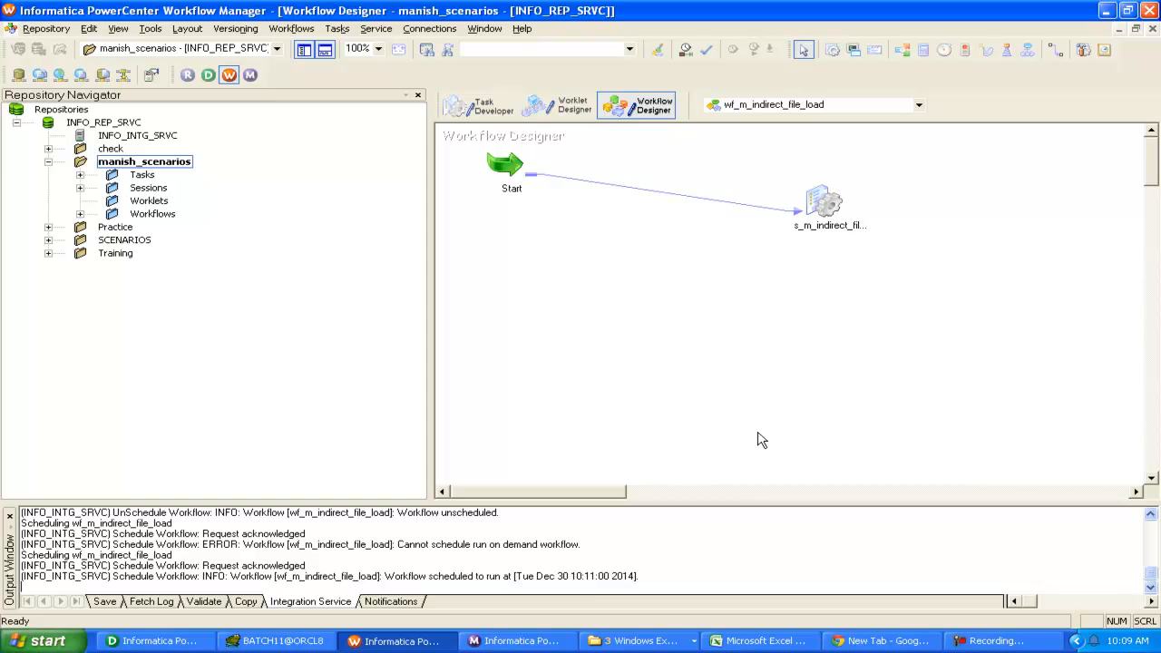
left_click(521, 640)
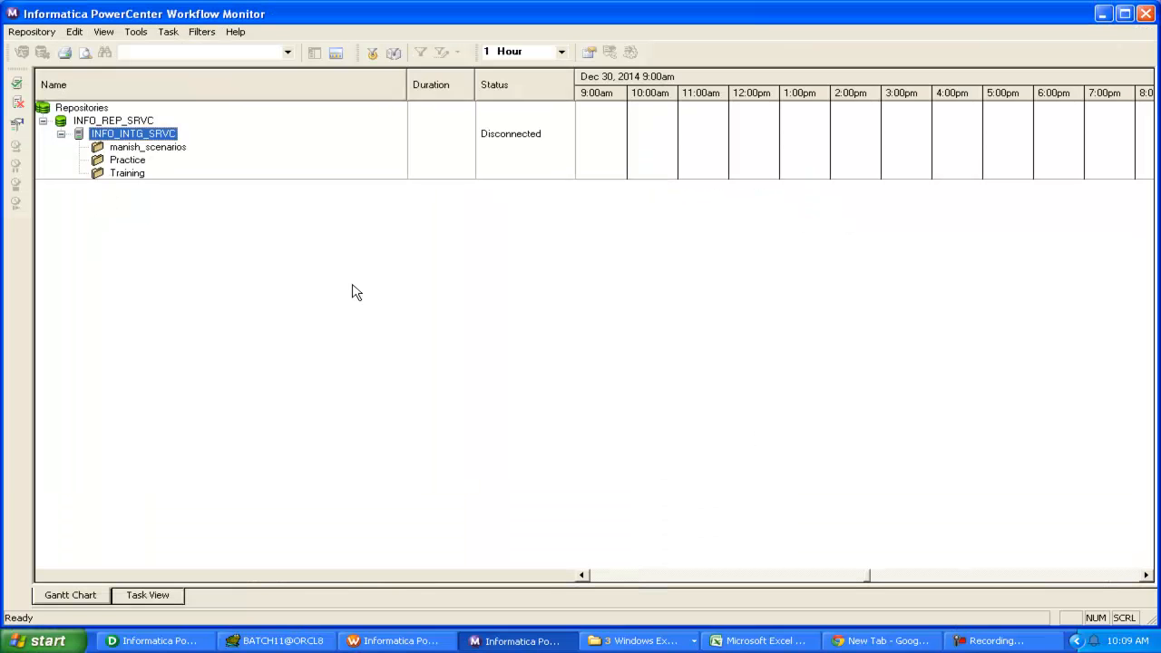
Leave the disconnected INFO_INTG_SRVC service untouched in Workflow Monitor and return to Workflow Manager
right_click(158, 134)
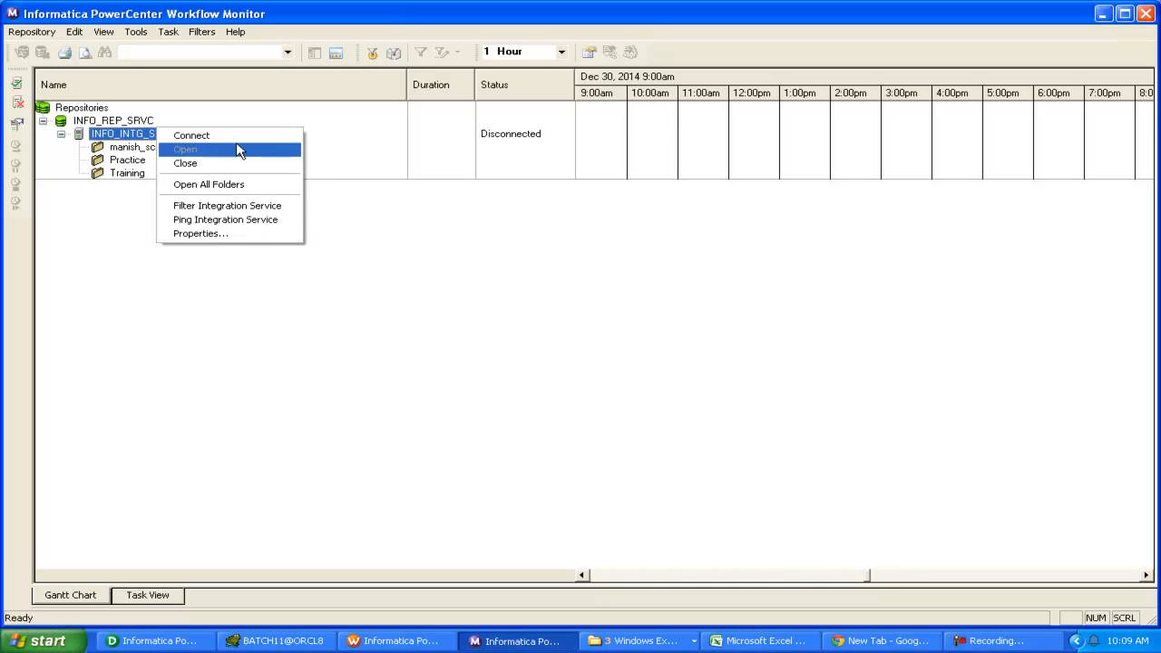
left_click(463, 269)
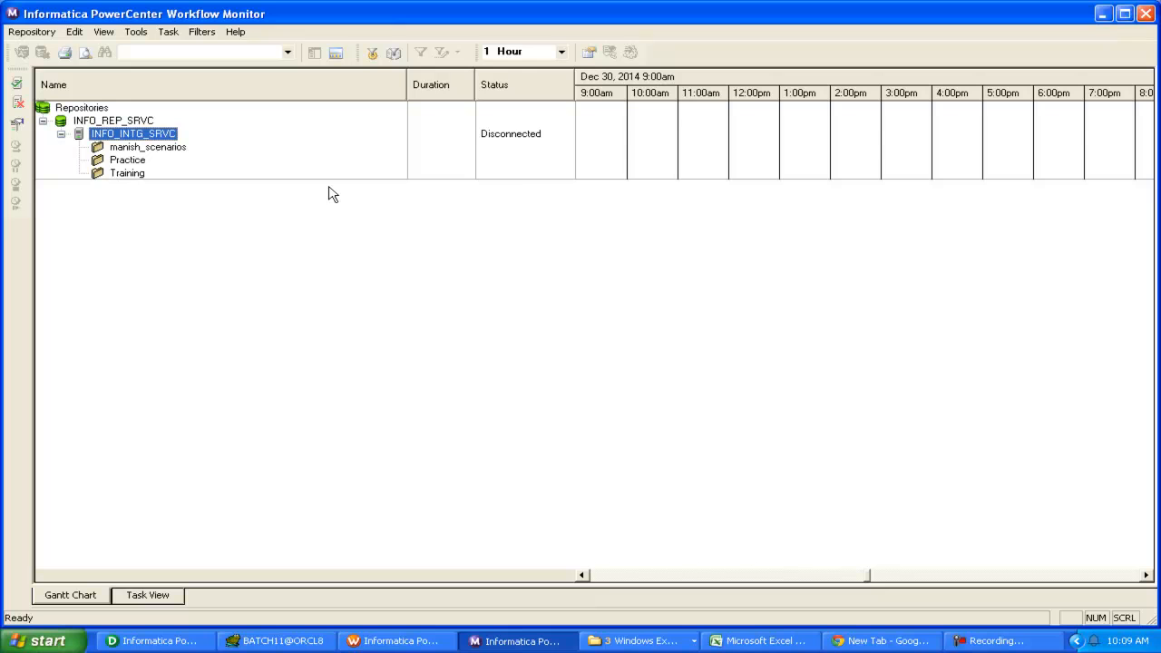
left_click(392, 641)
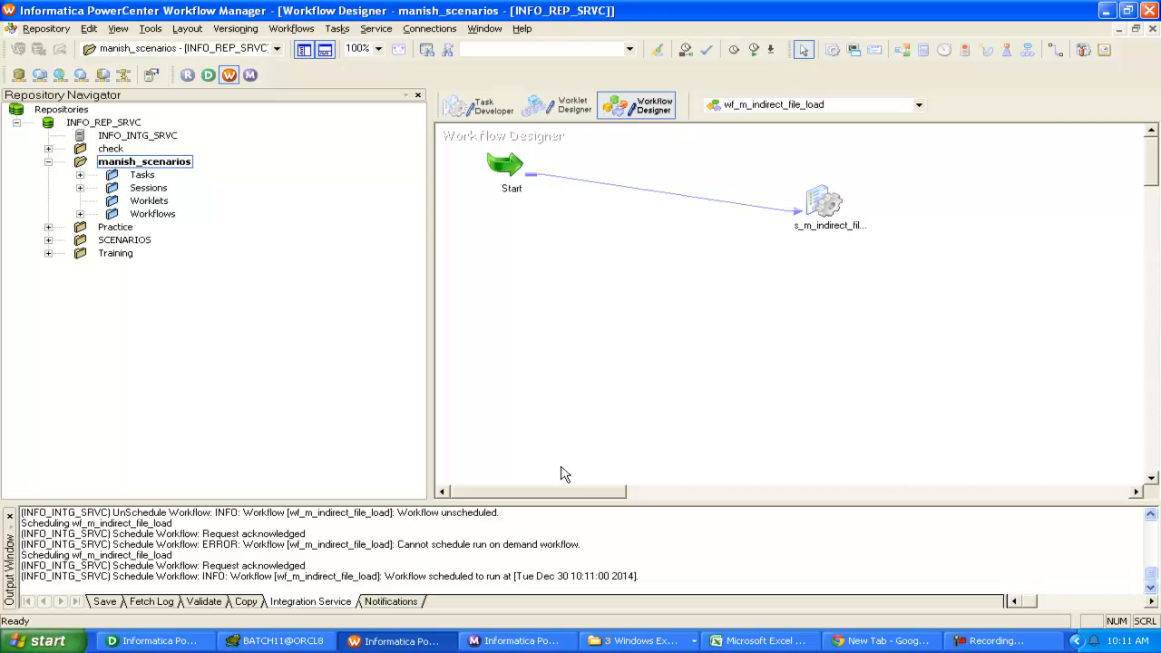
Bring Workflow Monitor forward and connect to the INFO_INTG_SRVC integration service
left_click(522, 642)
left_click(522, 641)
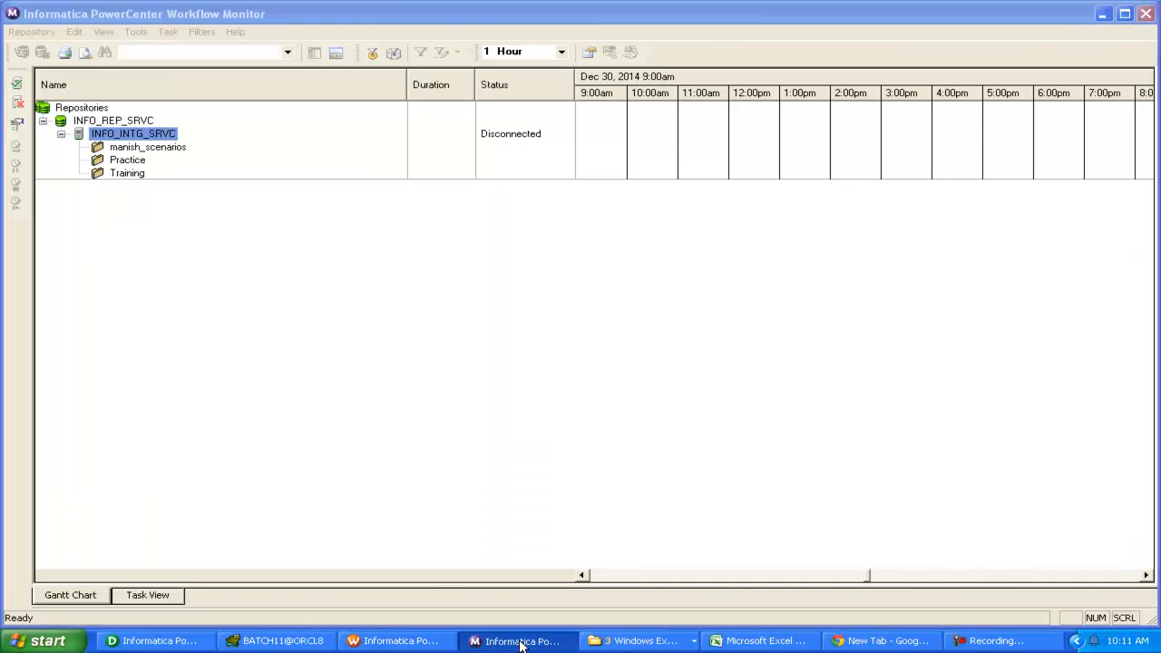
left_click(521, 645)
left_click(523, 644)
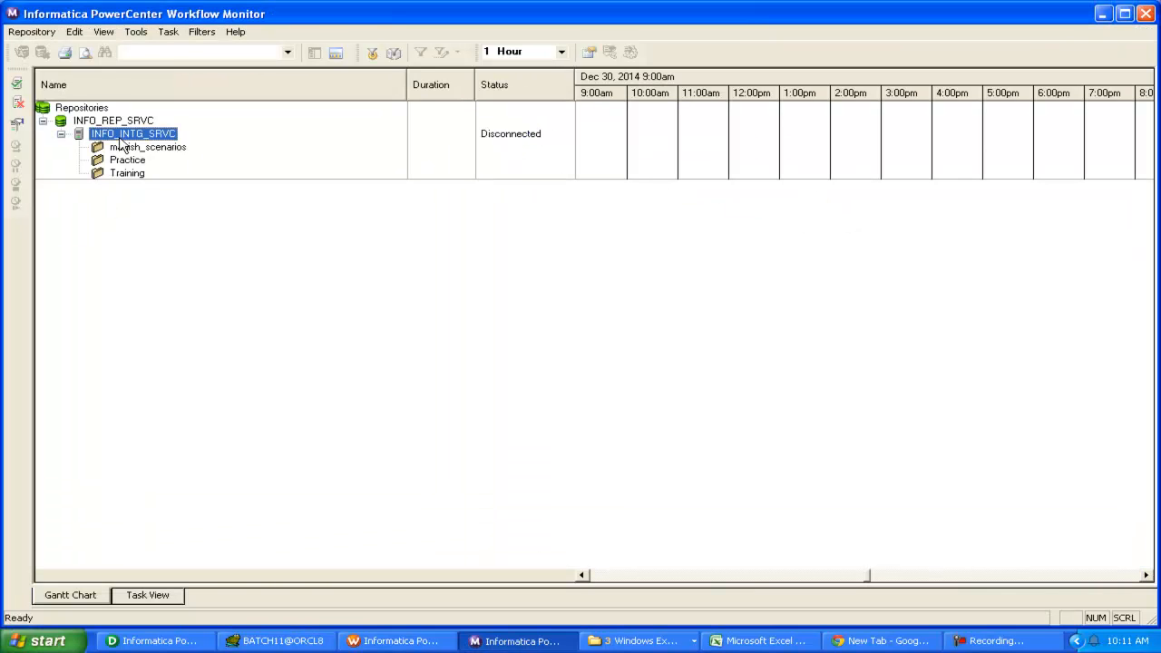
right_click(123, 138)
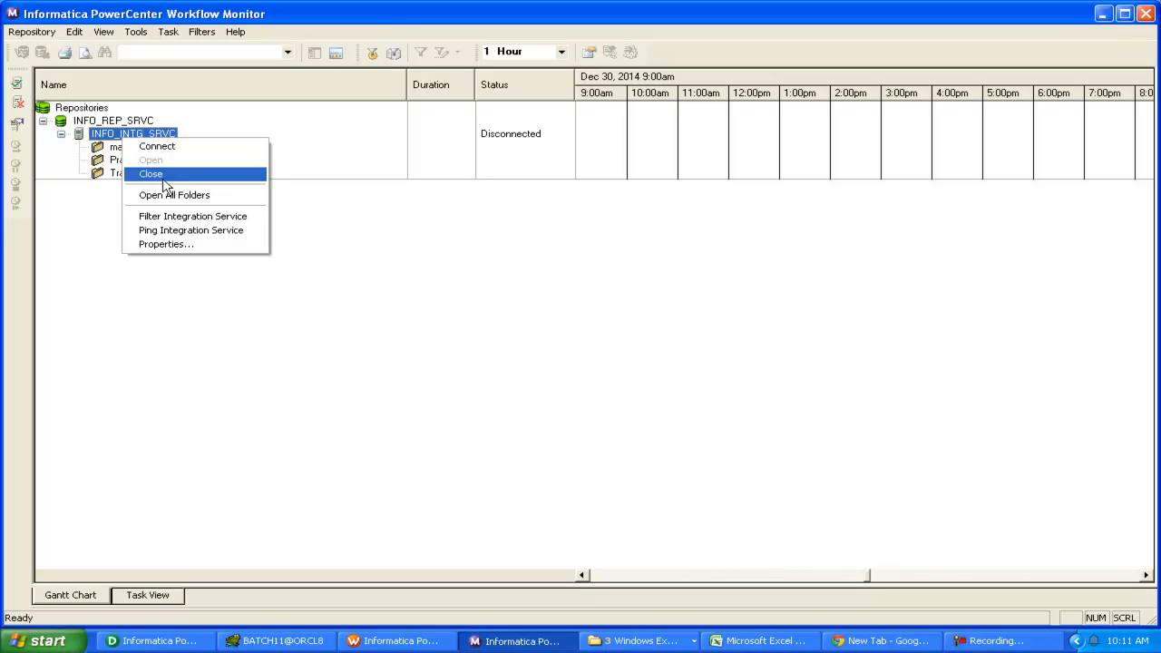
left_click(162, 148)
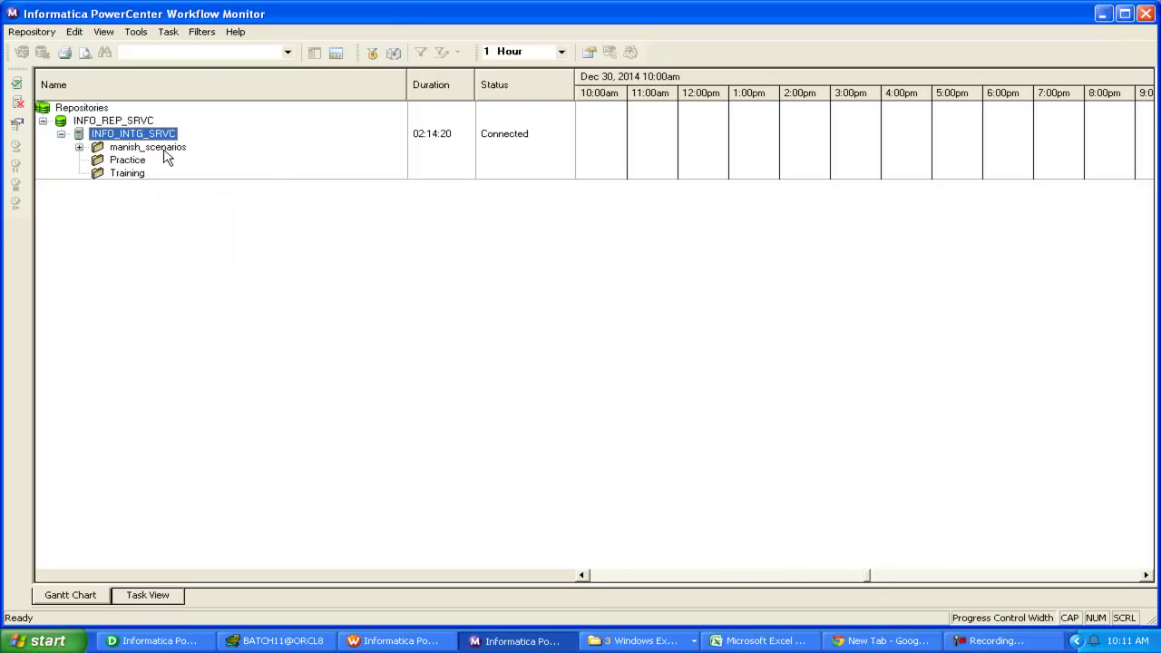
Expand manish_scenarios to confirm wf_m_indirect_file_load shows Scheduled, then switch to Toad
left_click(79, 147)
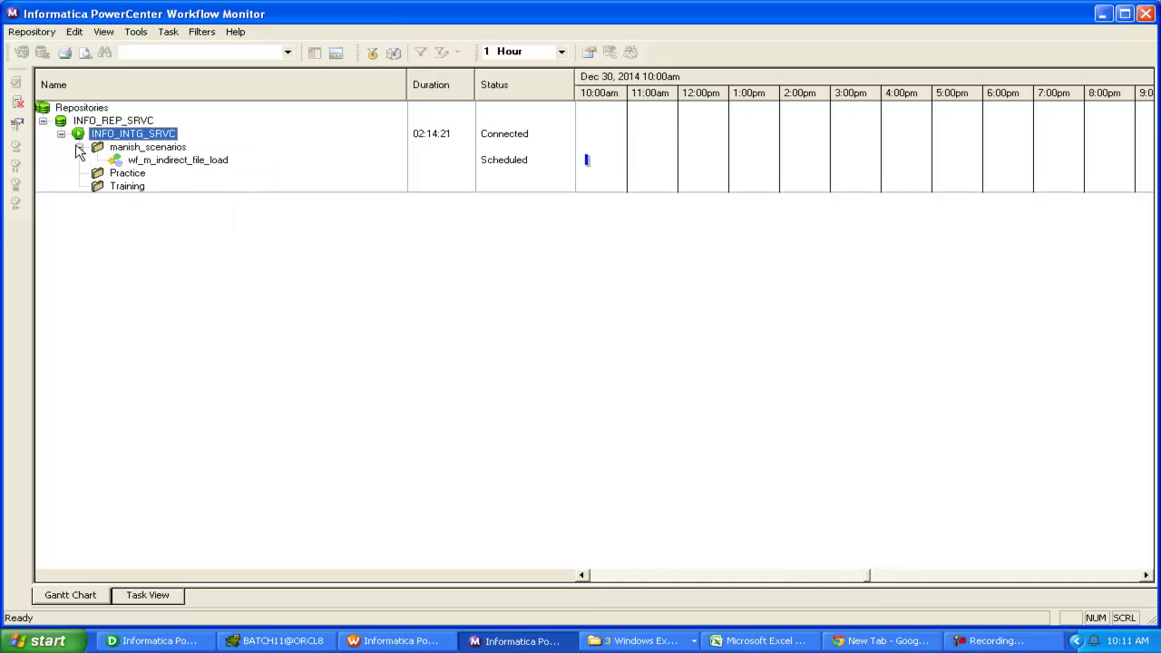
left_click(193, 163)
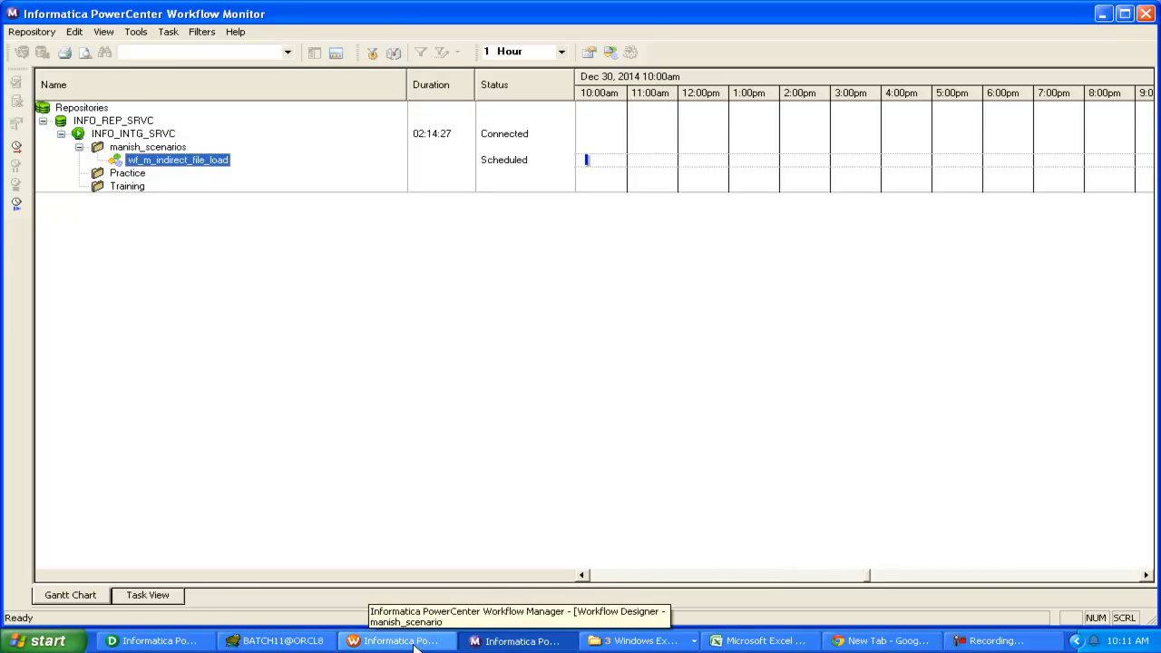
left_click(283, 641)
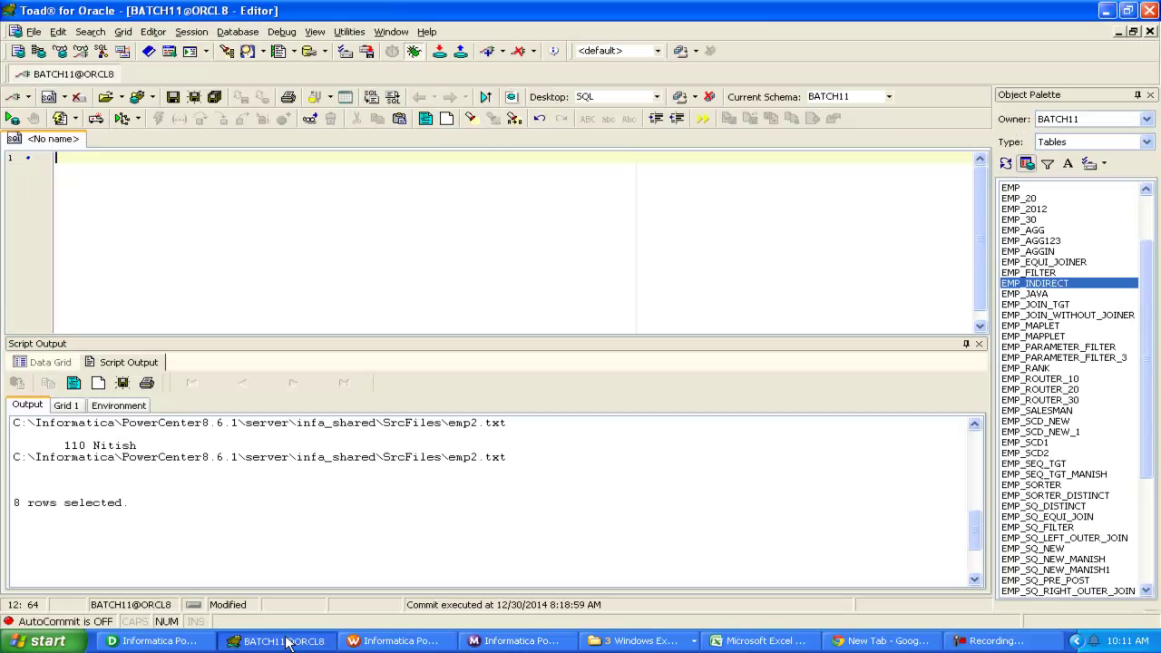
Describe the EMP_INDIRECT table in Toad and show its 13 loaded data rows
right_click(1025, 284)
left_click(1057, 305)
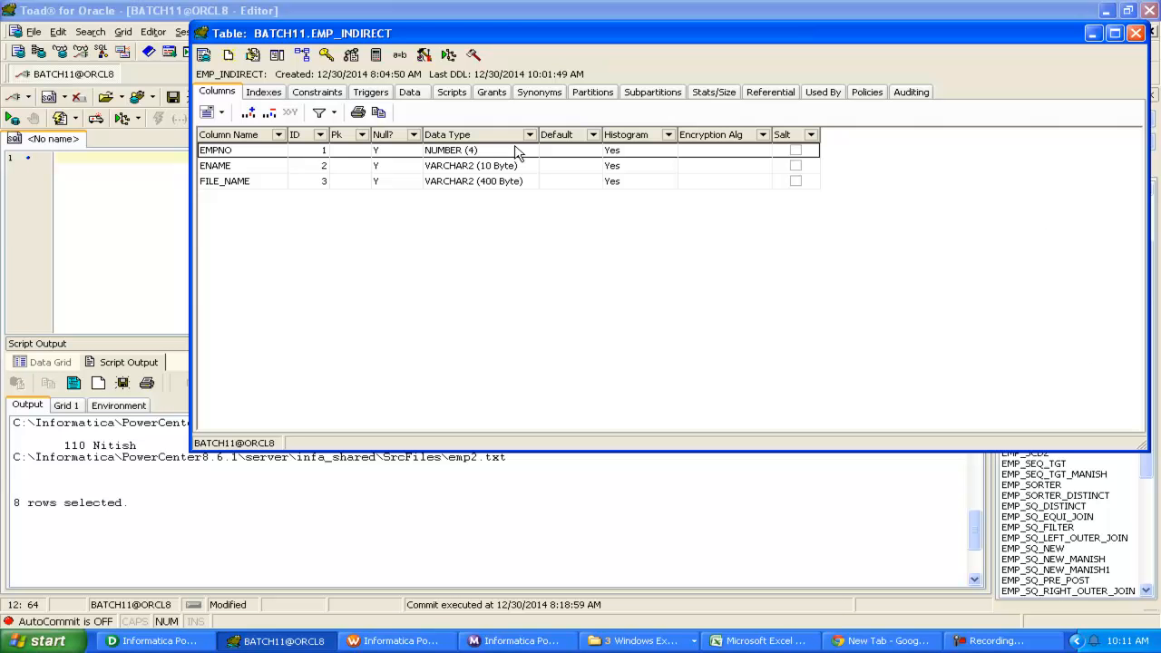
left_click(409, 91)
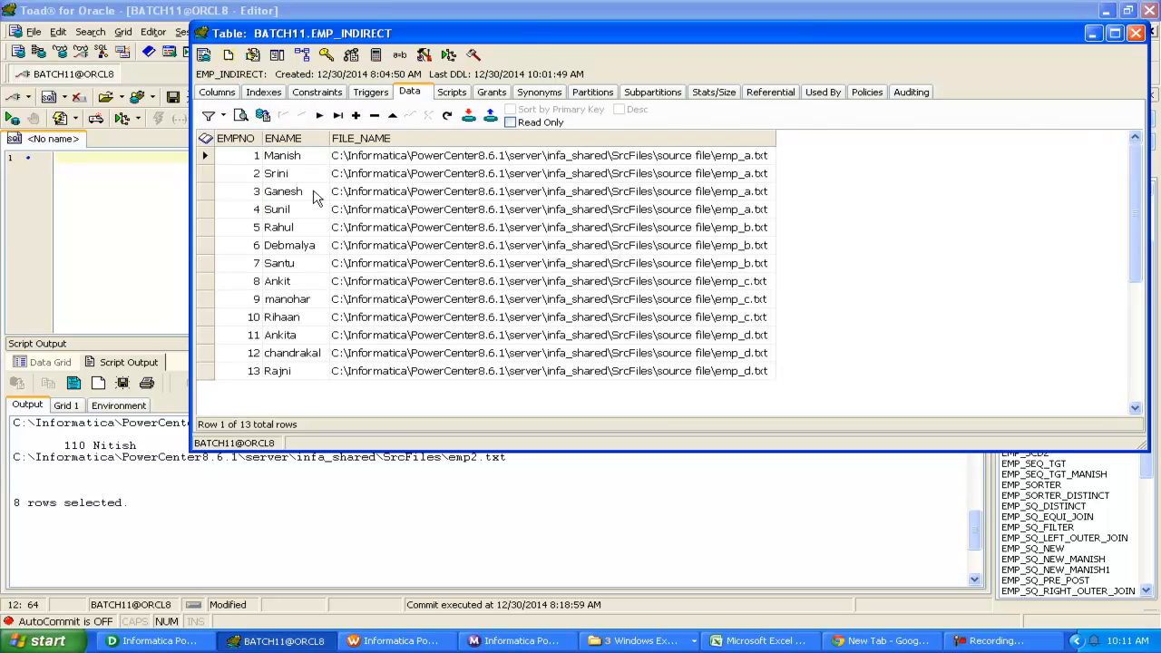